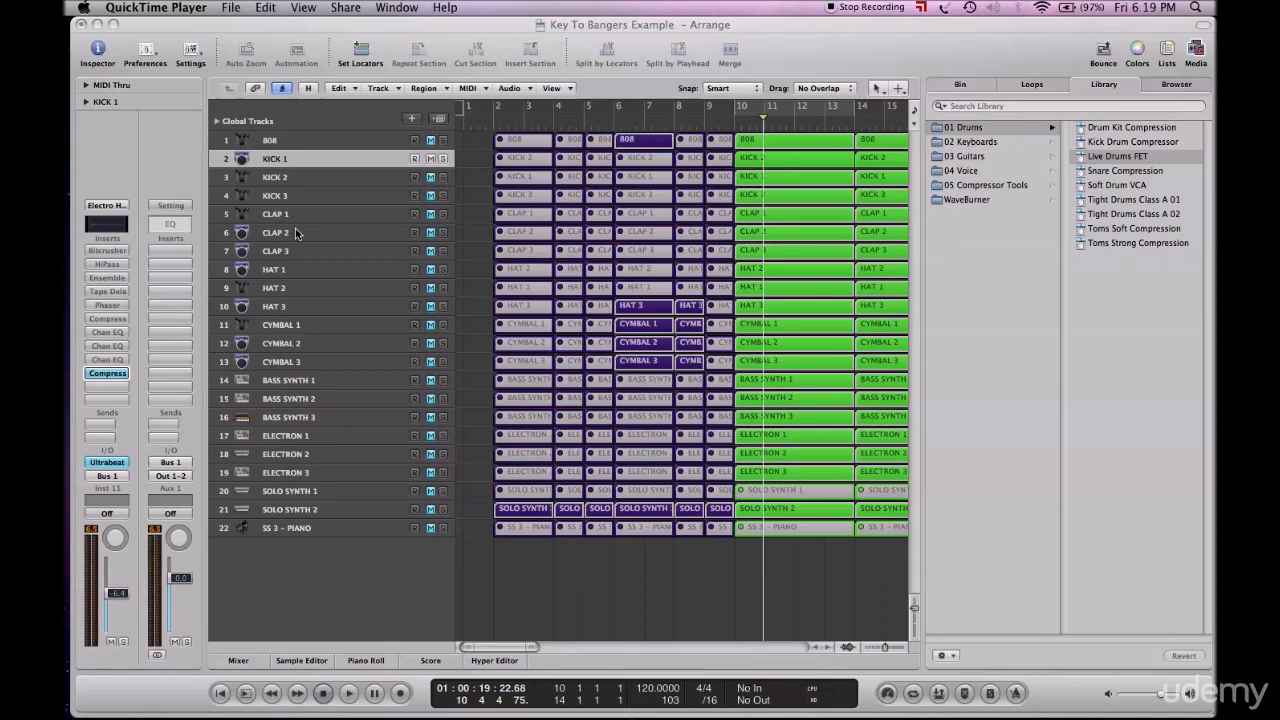
- Unmute tracks 1–18 of the Key To Bangers Example beat and show the File menu
click(270, 25)
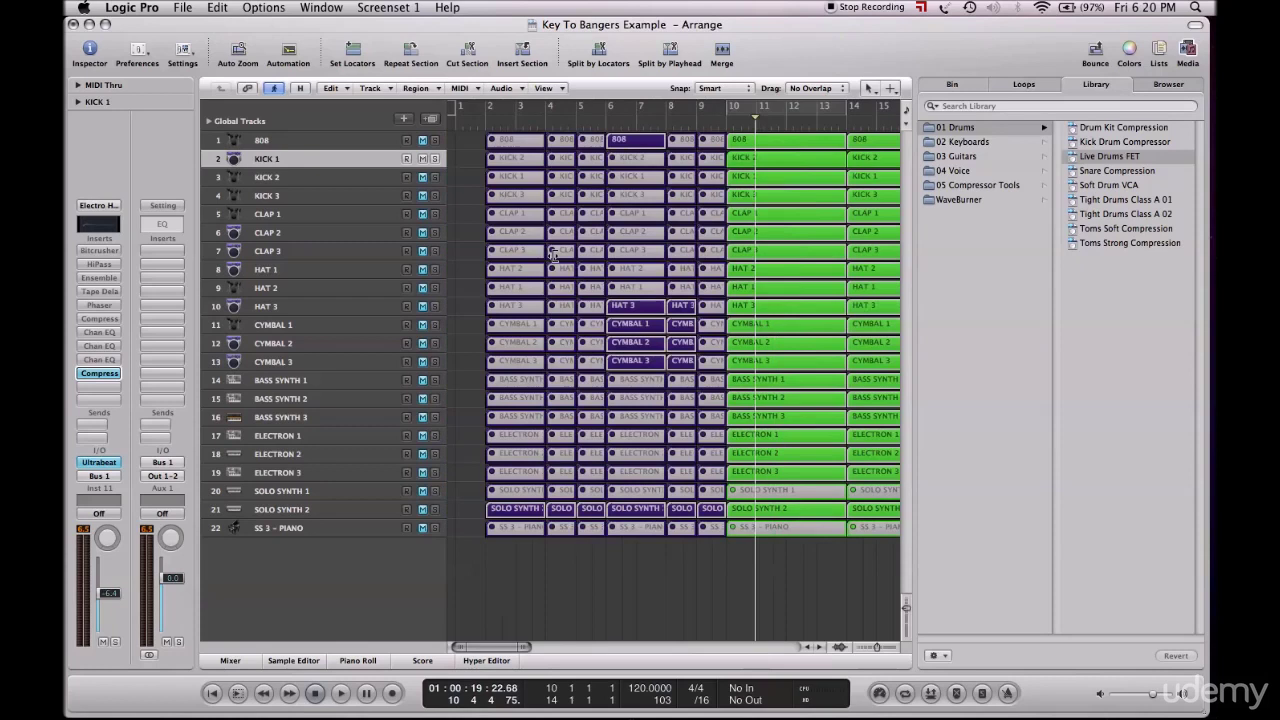
drag(423, 140, 457, 455)
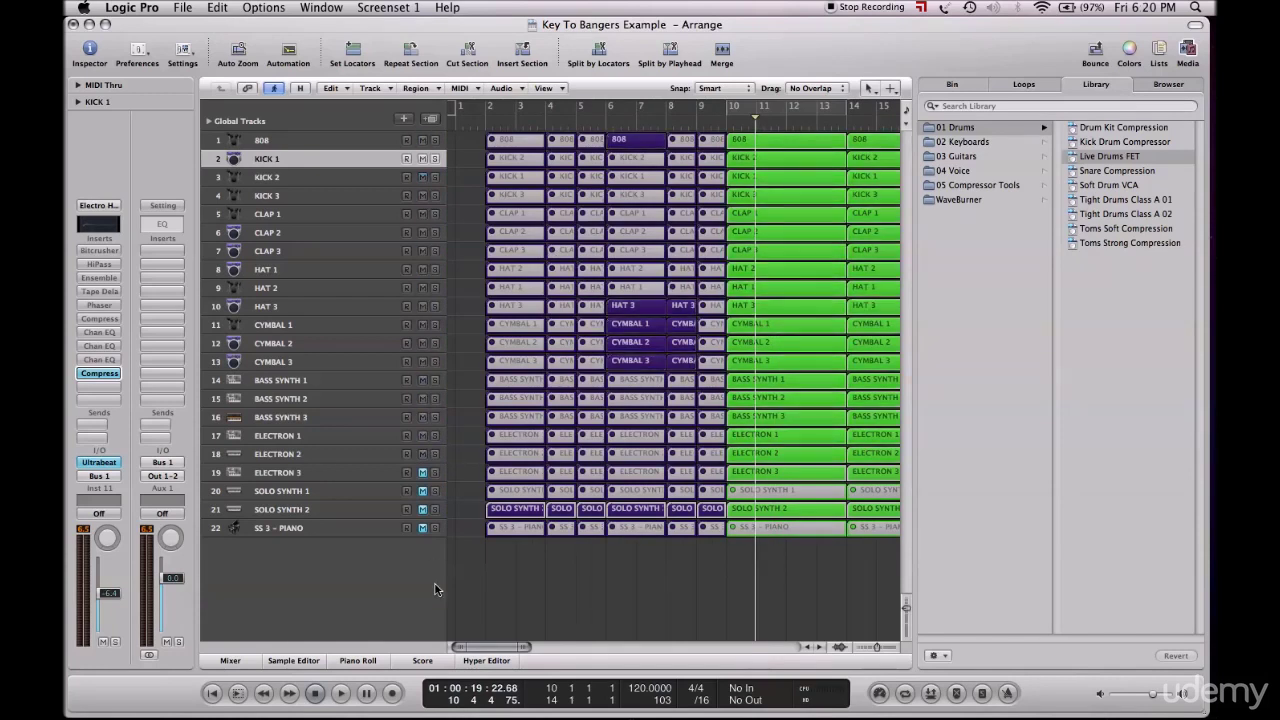
scroll(514, 547, right, 15)
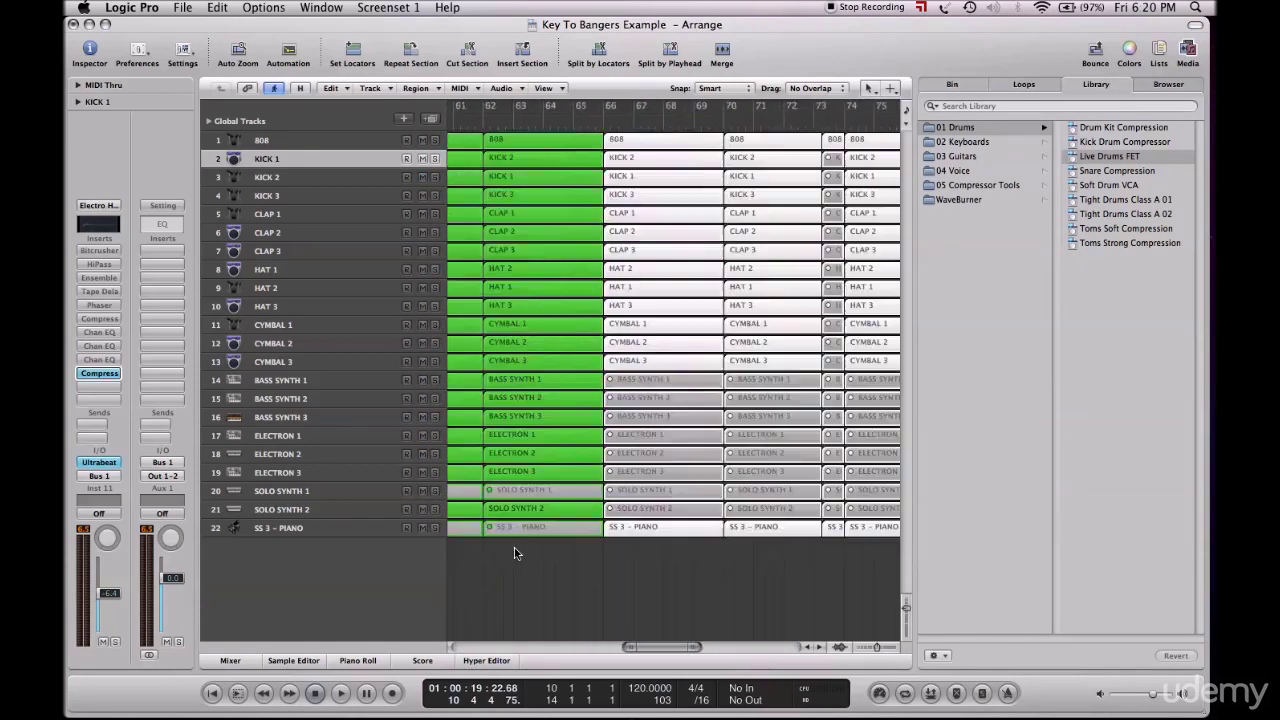
scroll(514, 547, left, 15)
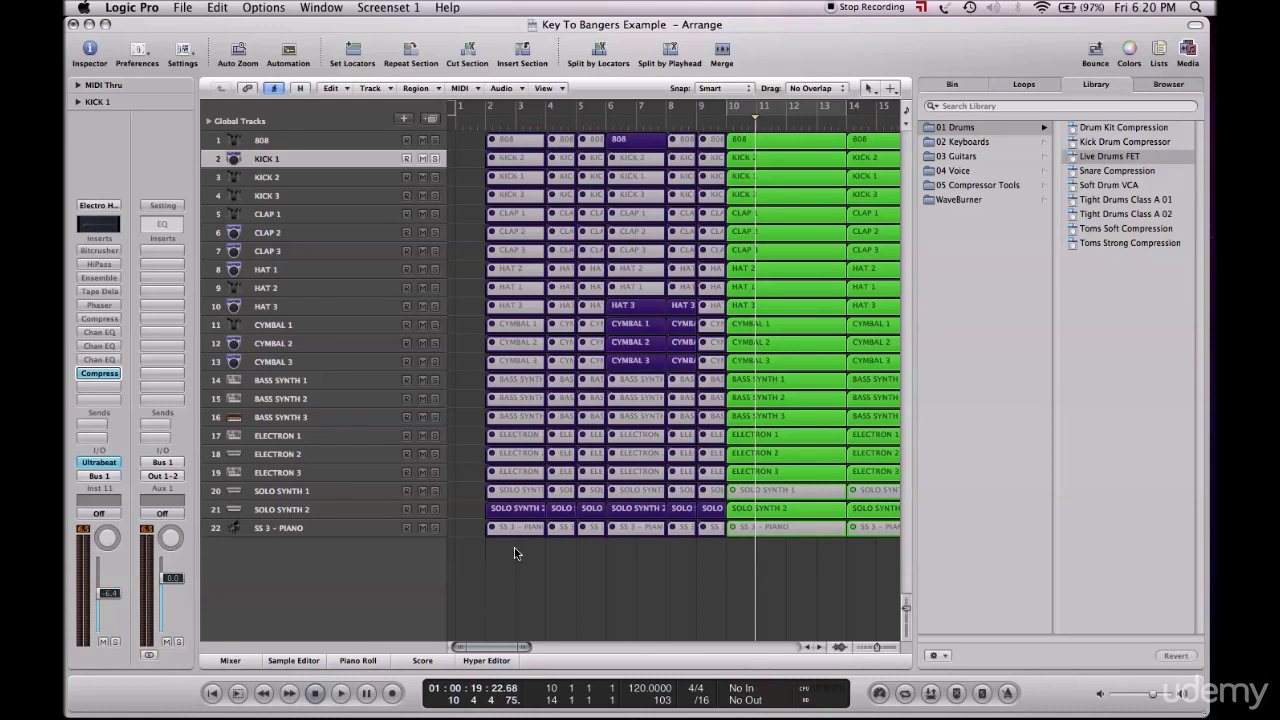
click(180, 8)
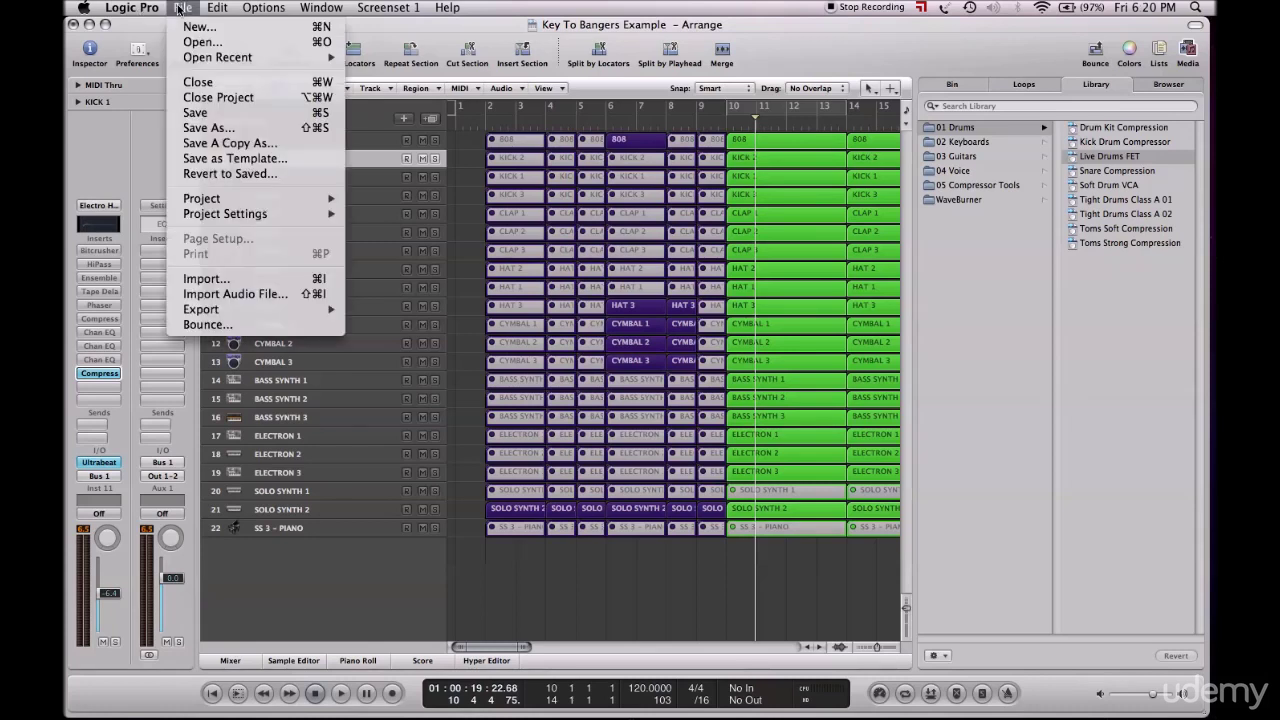
- Bring up the Bounce dialog from the File menu and widen the save browser's sidebar
click(216, 328)
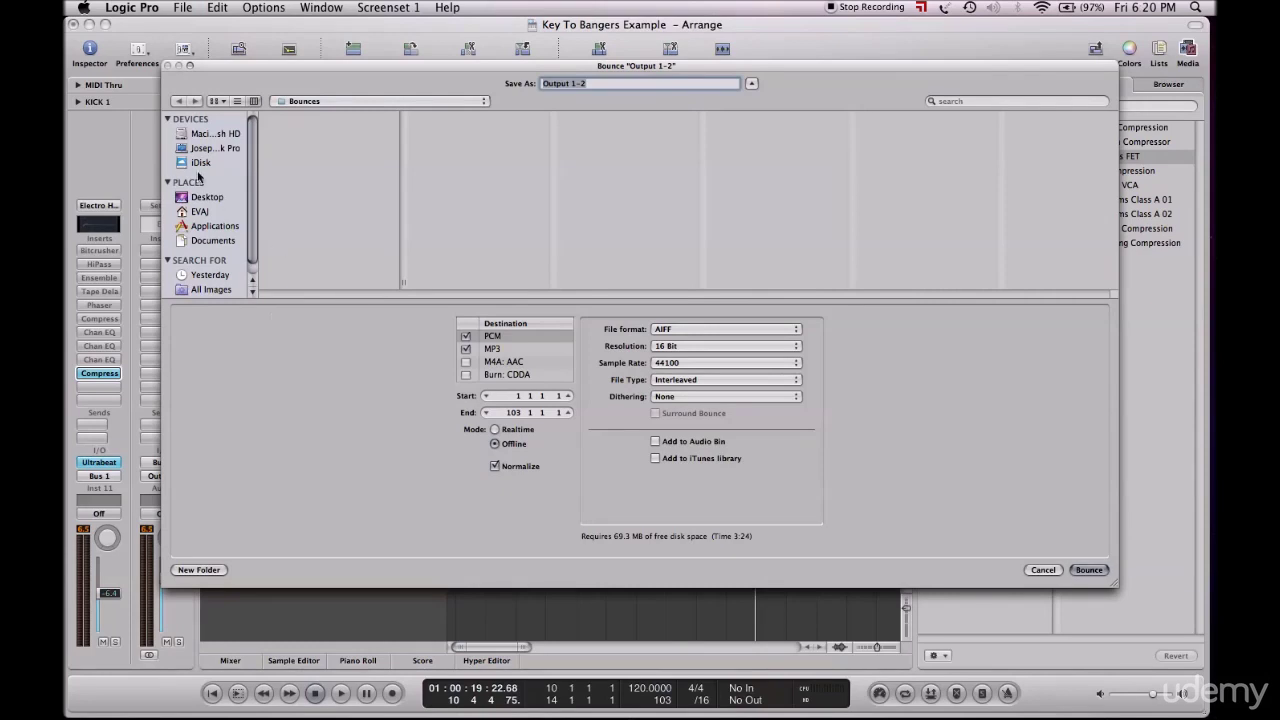
scroll(198, 175, down, 1)
scroll(198, 175, up, 1)
scroll(198, 175, up, 1)
drag(258, 284, 187, 284)
- Toggle the M4A, CD, MP3 and PCM destinations so only PCM stays checked
click(465, 361)
click(465, 374)
click(465, 374)
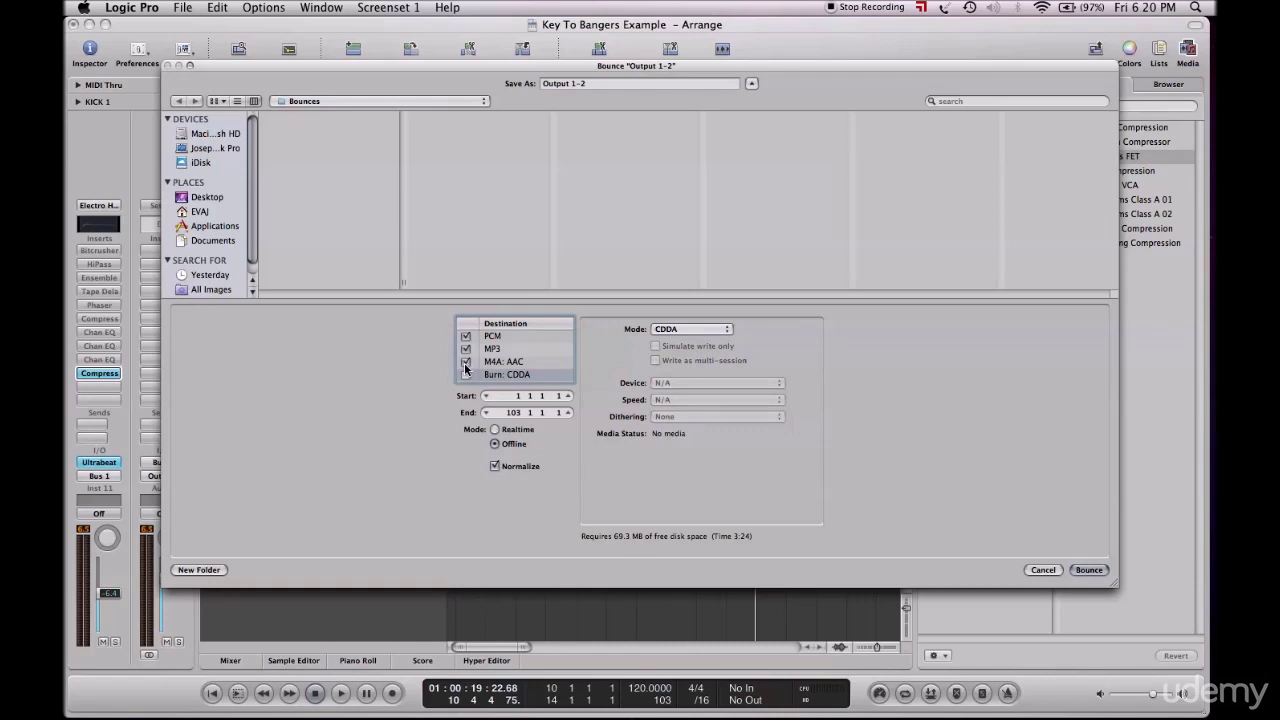
click(465, 361)
click(465, 348)
click(465, 337)
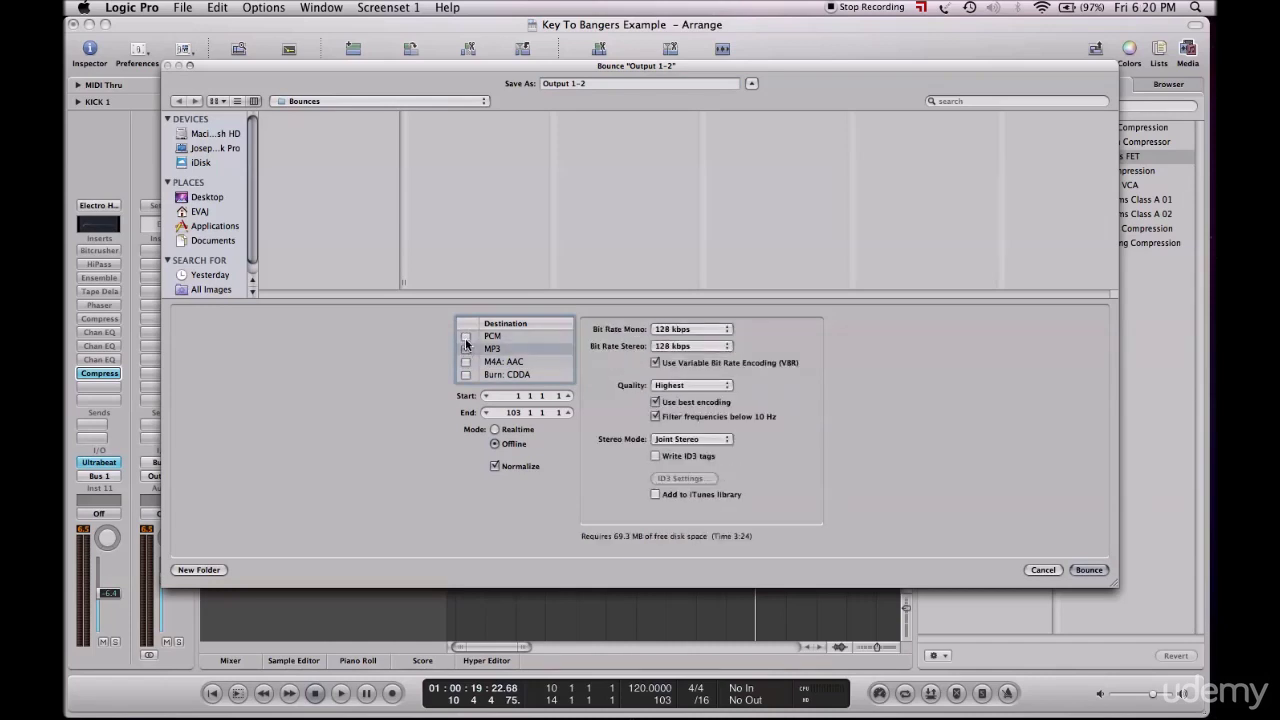
click(465, 338)
click(465, 338)
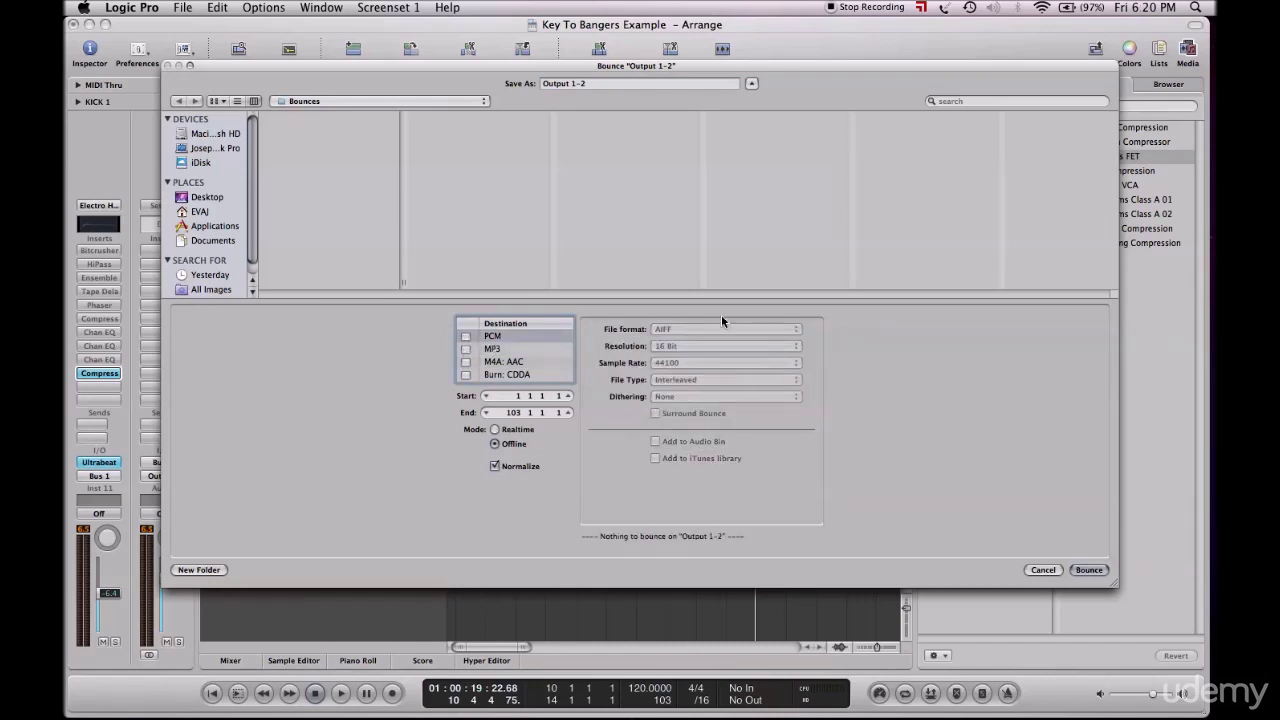
click(466, 337)
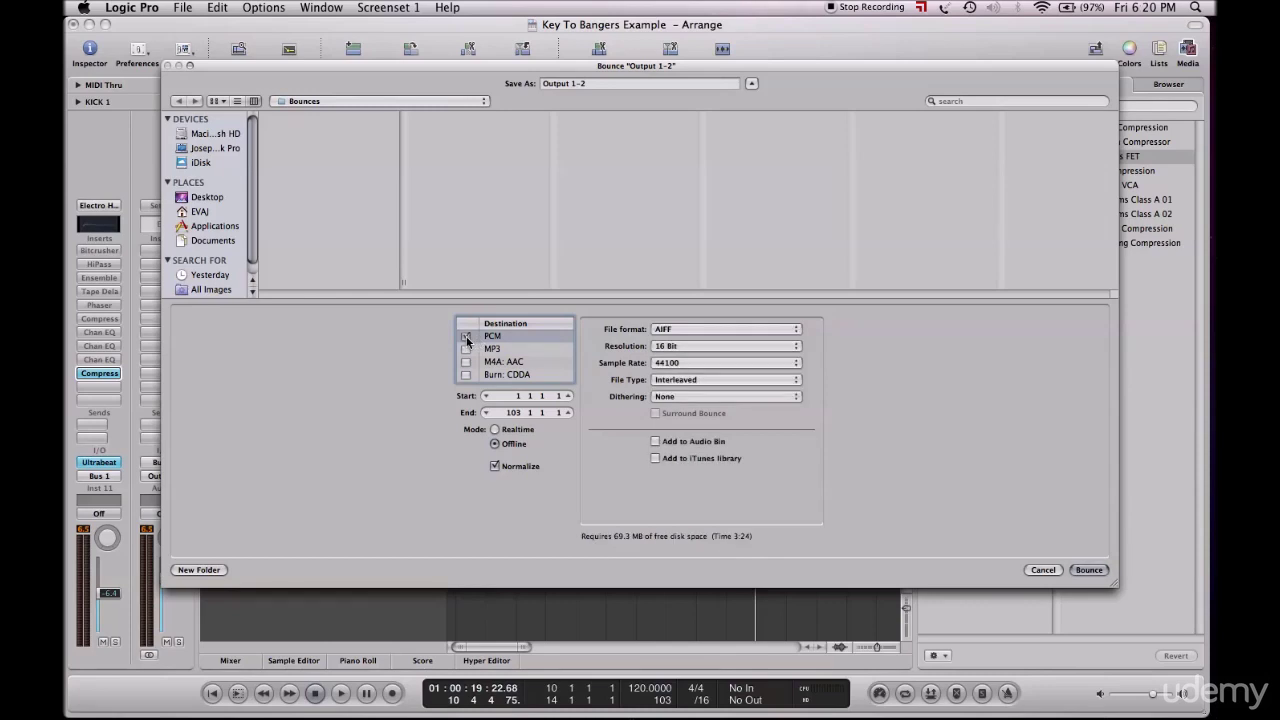
- Rename the bounce file to 'Key To Bangers Beat' with the prefix 'MBBH_' added at the start
click(593, 83)
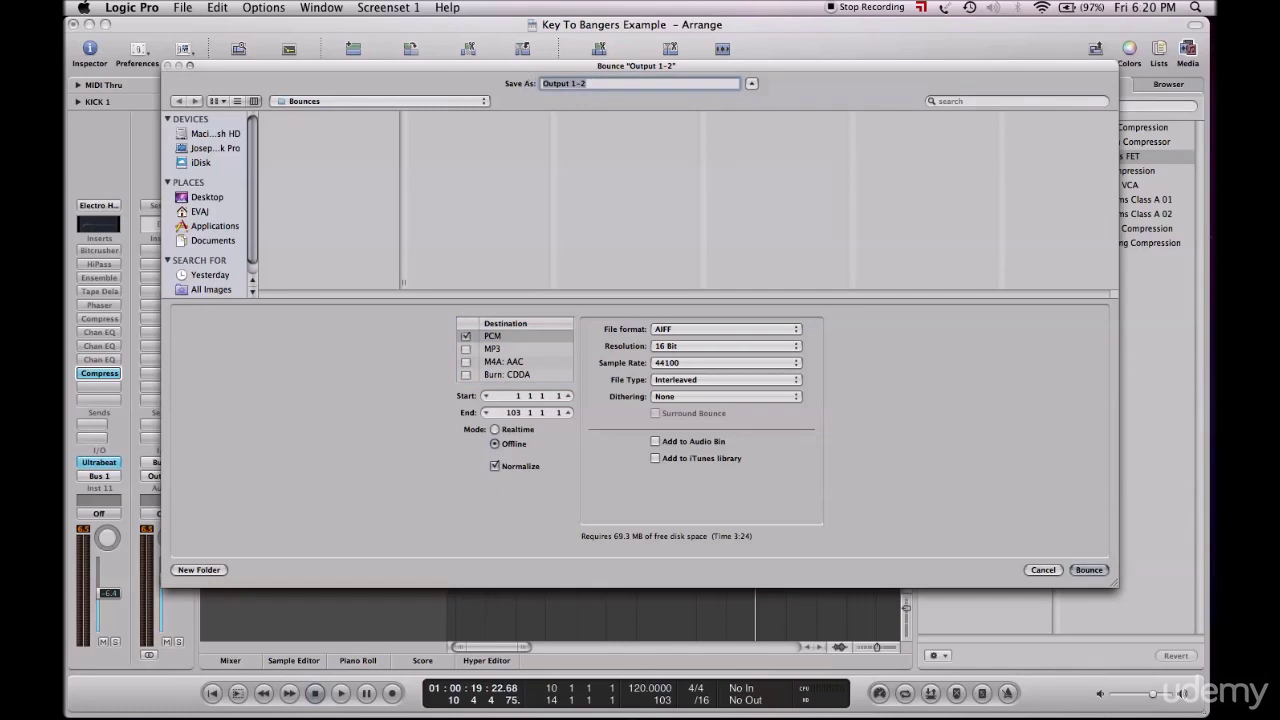
text(Key To Bangers_ Beat)
drag(627, 83, 533, 90)
click(545, 83)
text(MBBH)
text(_Beat)
- Browse the save-location list through Macintosh HD, Key To Bangers Example and Logic folders
click(362, 101)
click(362, 101)
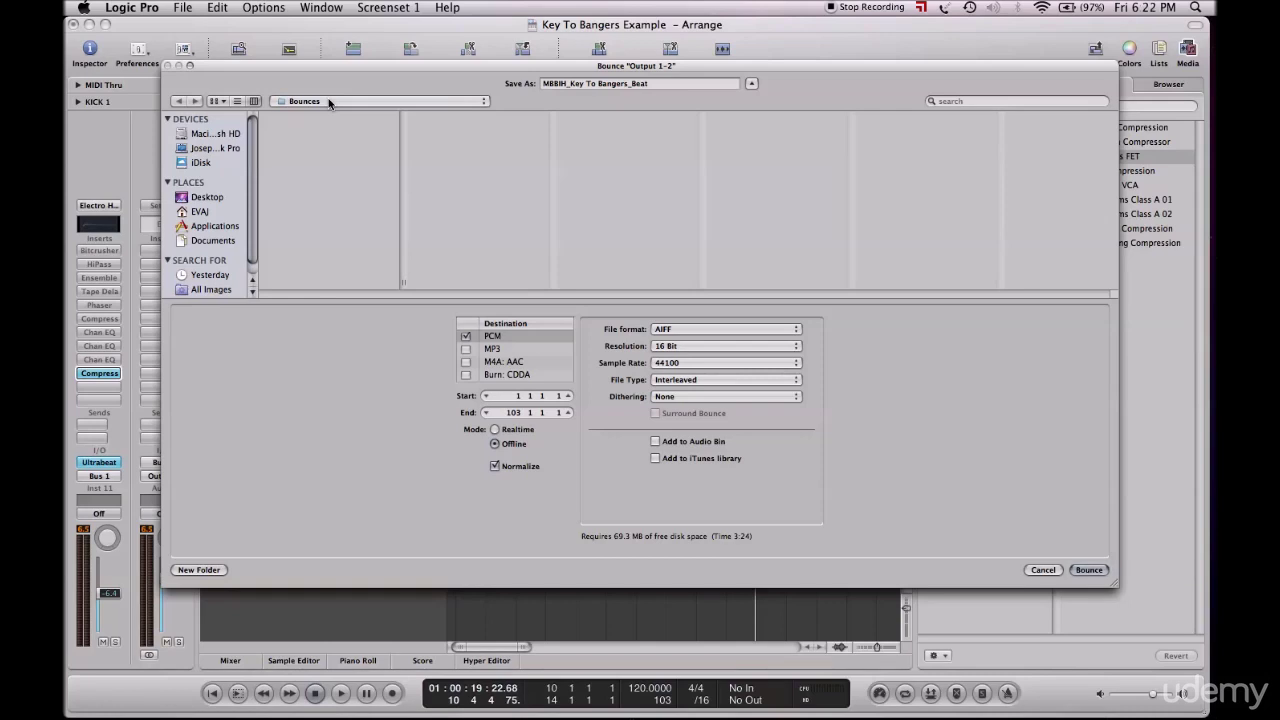
click(329, 101)
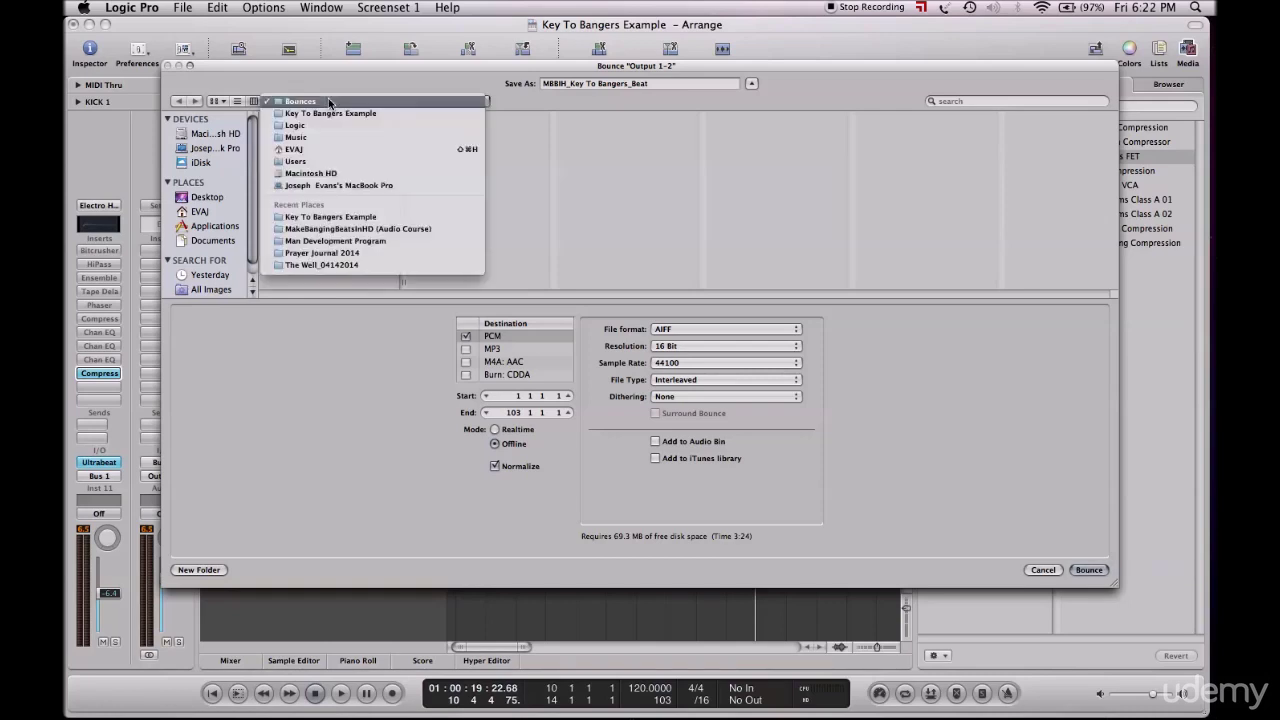
click(313, 174)
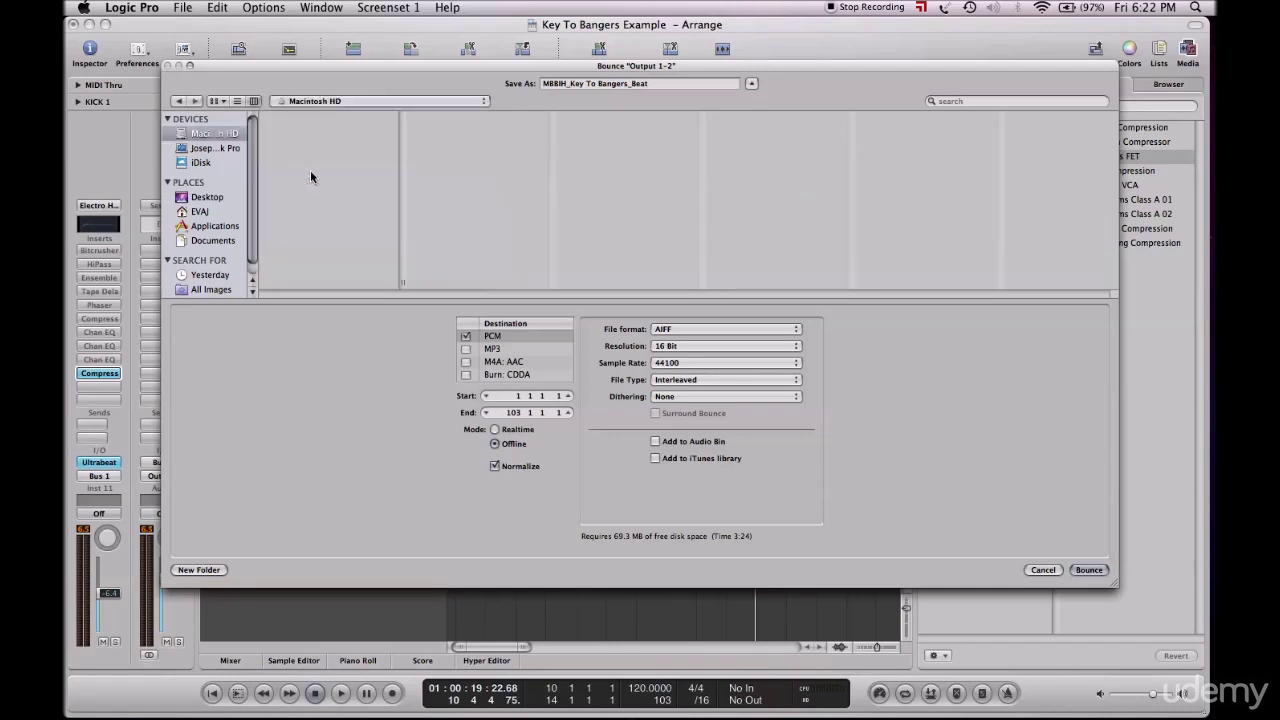
click(312, 103)
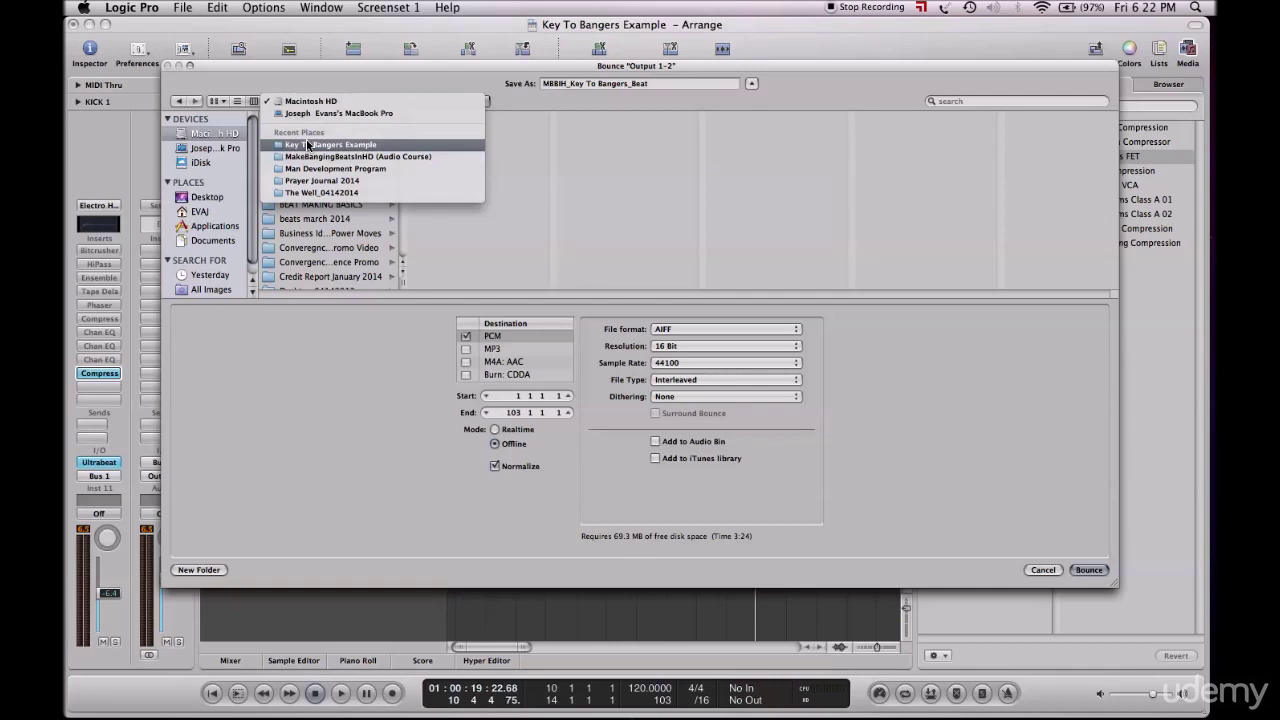
click(309, 146)
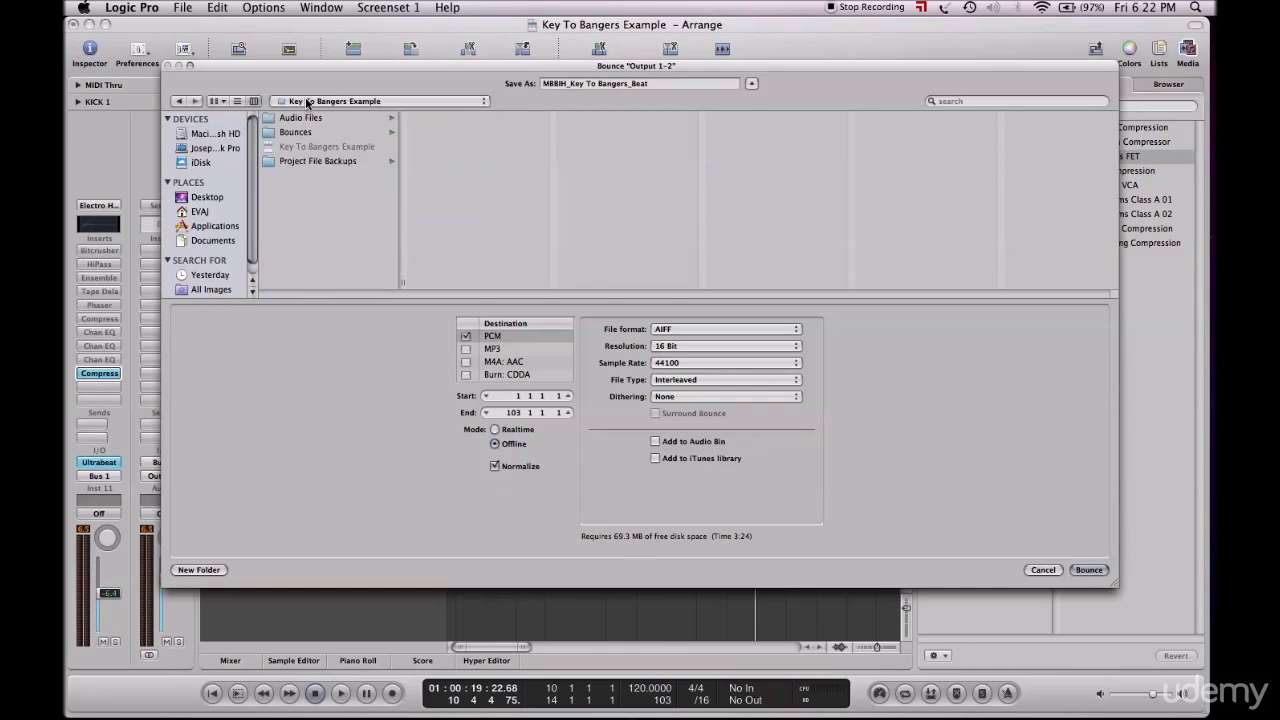
click(307, 103)
click(296, 113)
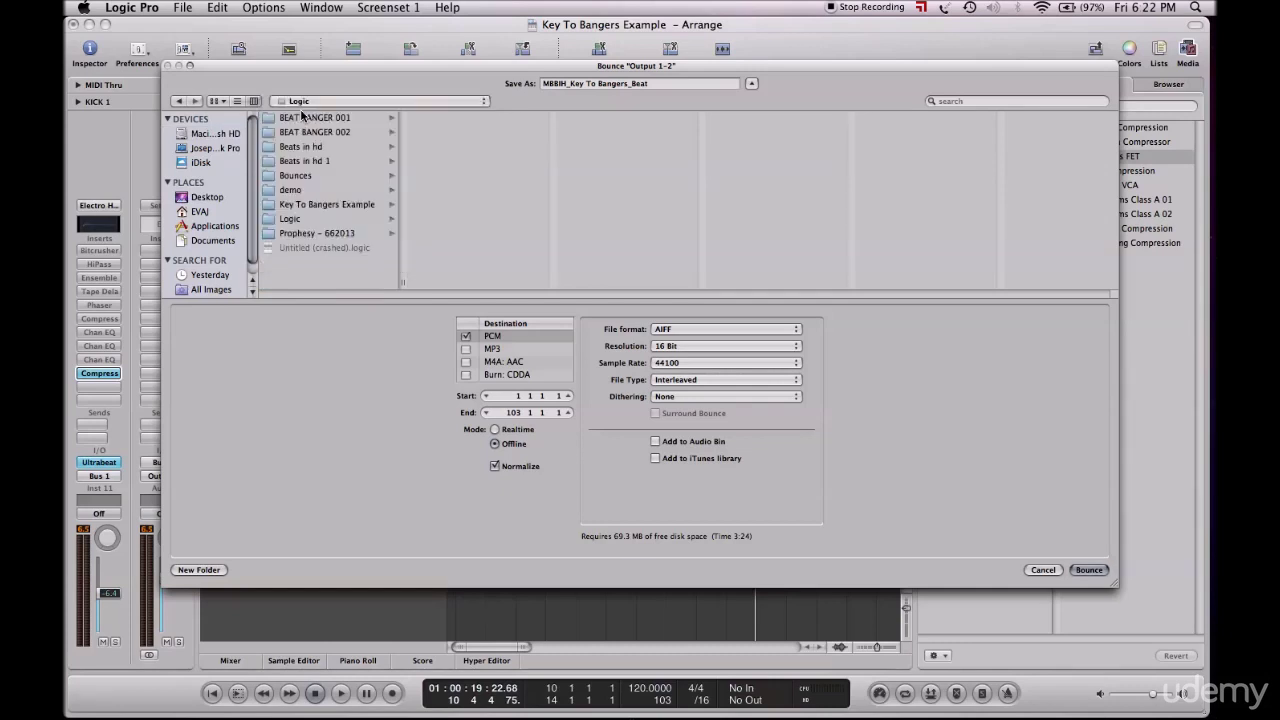
- Step back to the Bounces folder, then choose Desktop as the save folder
click(183, 104)
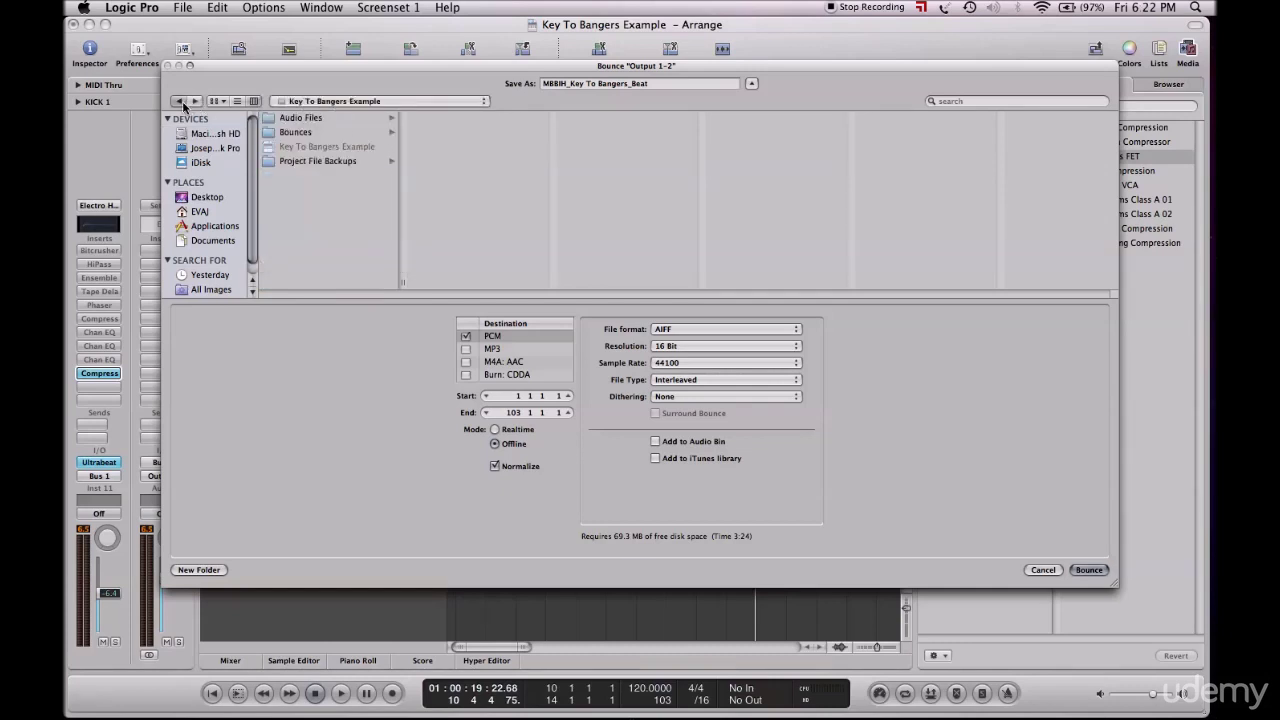
click(183, 104)
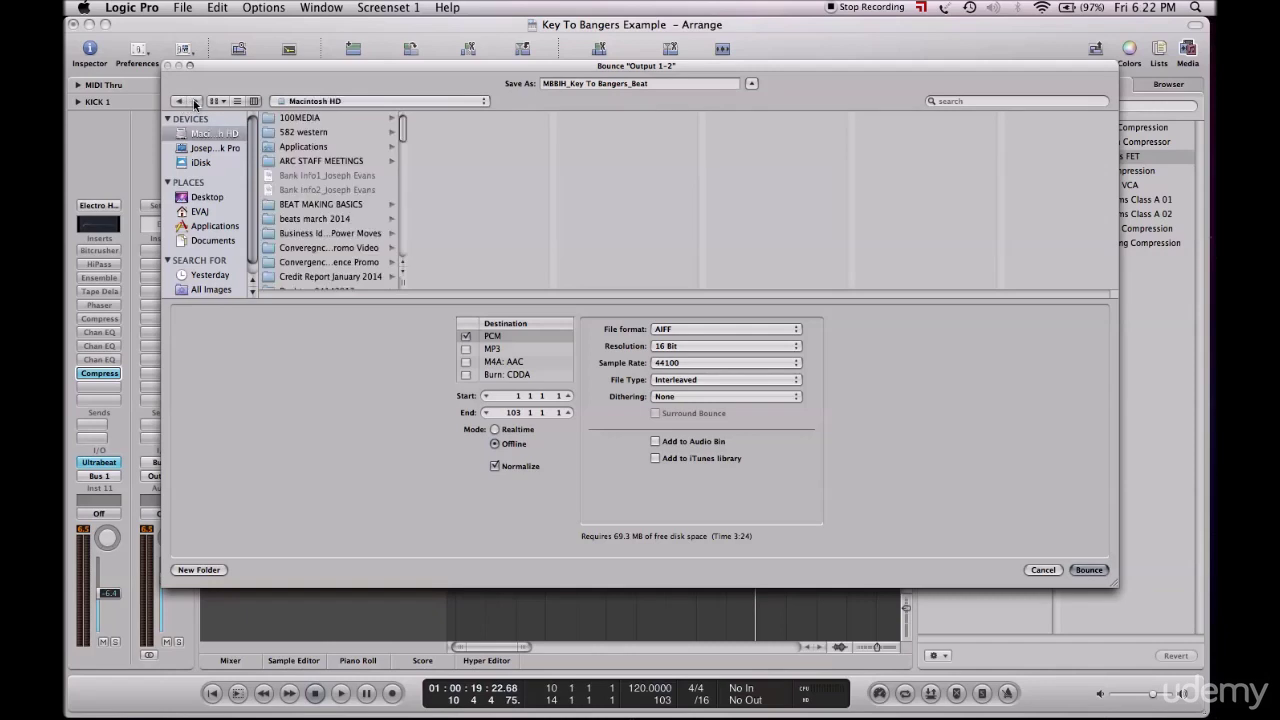
click(178, 102)
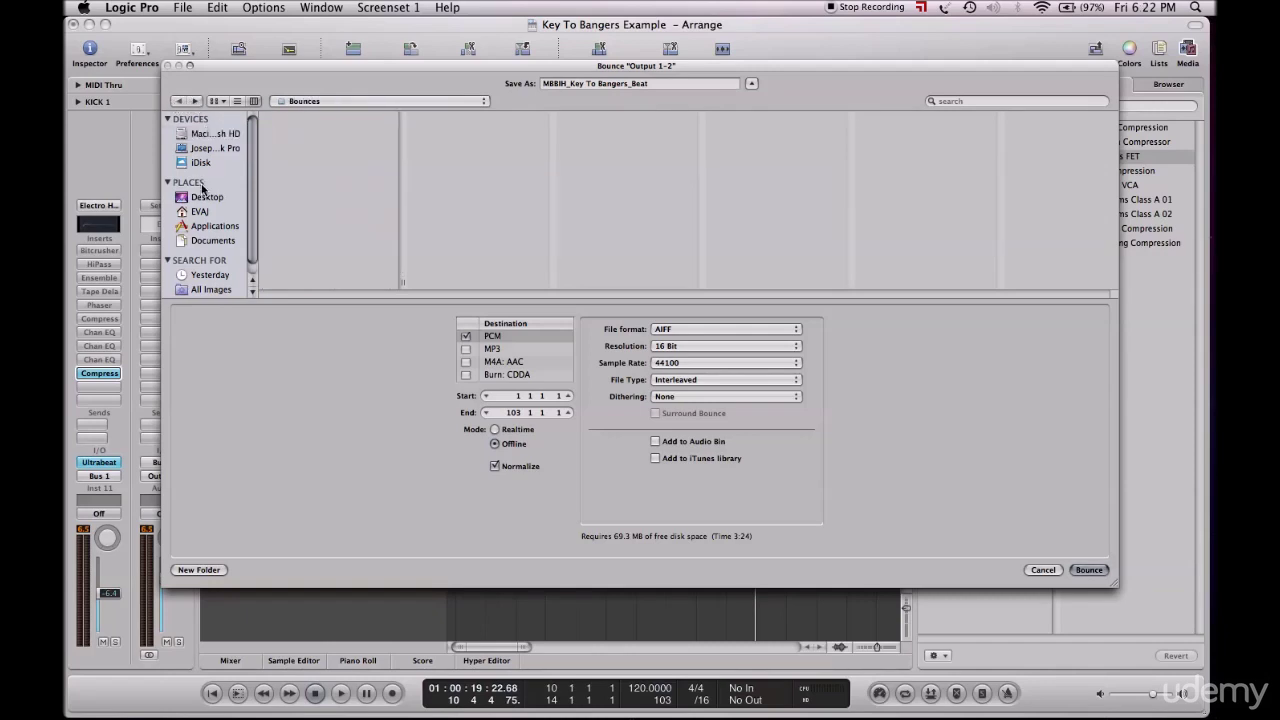
click(205, 197)
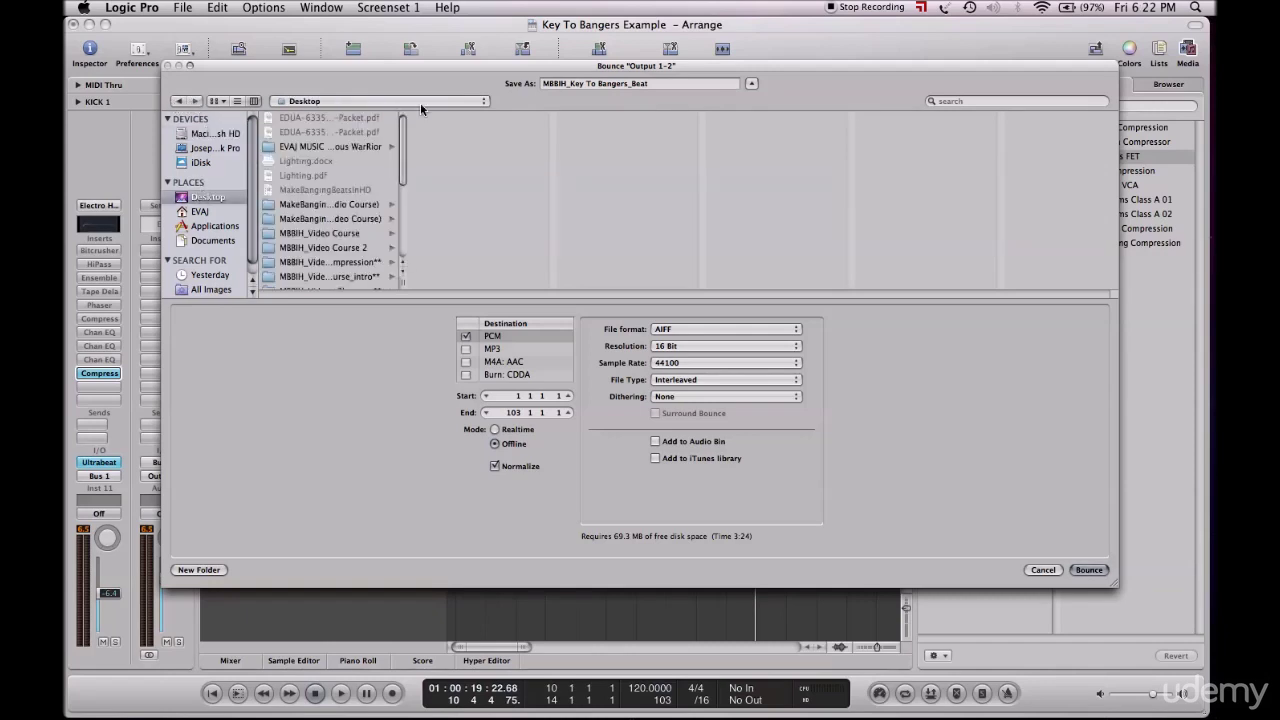
scroll(355, 172, down, 5)
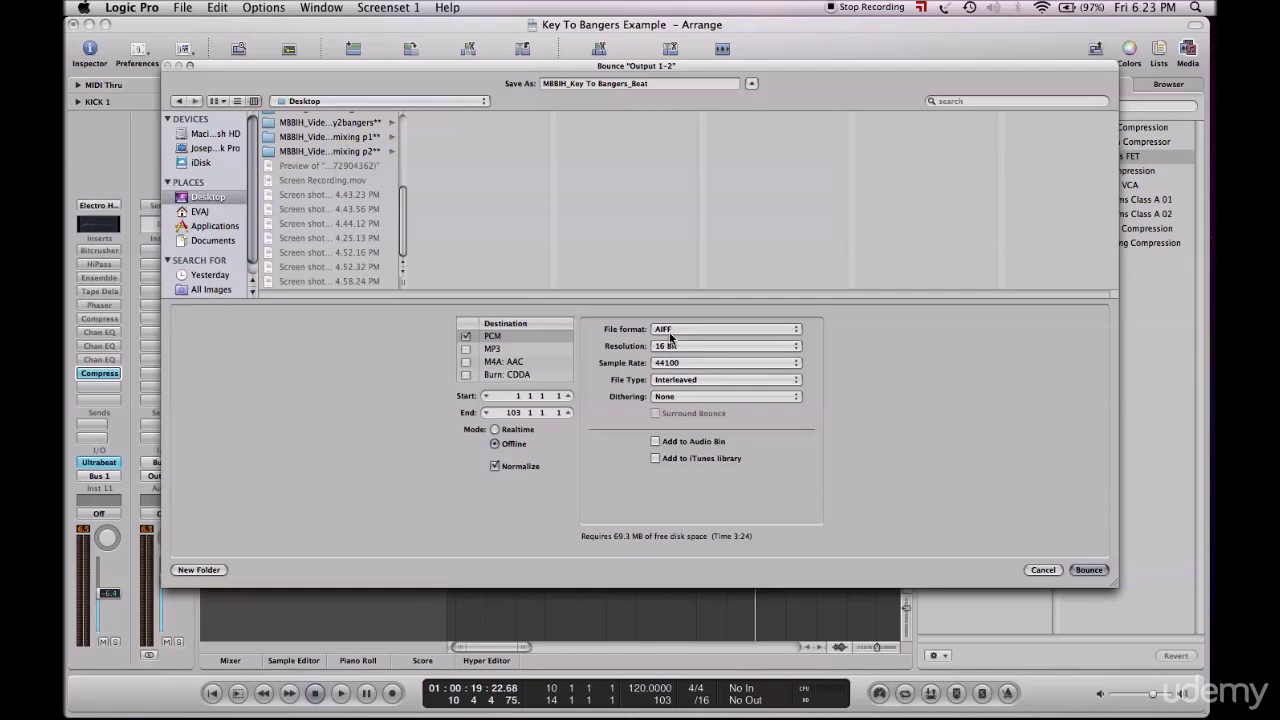
- Set the PCM file format to Wave with 16-bit resolution
click(670, 338)
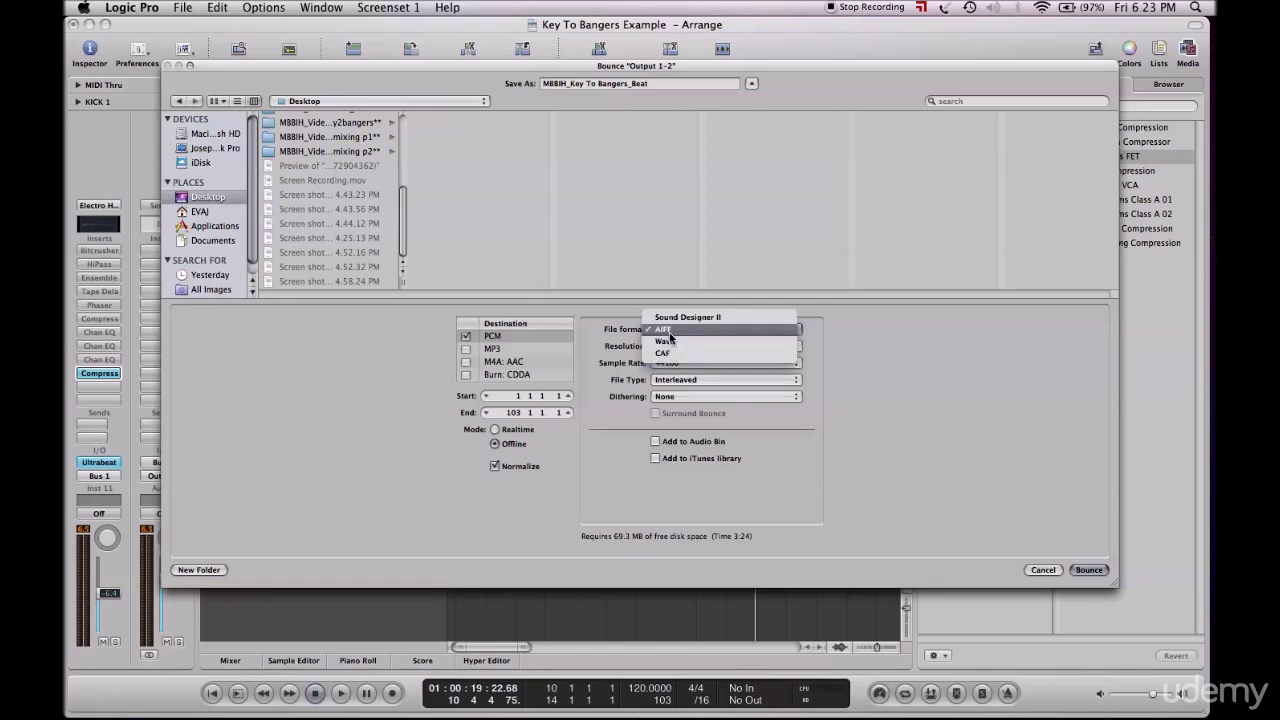
click(669, 333)
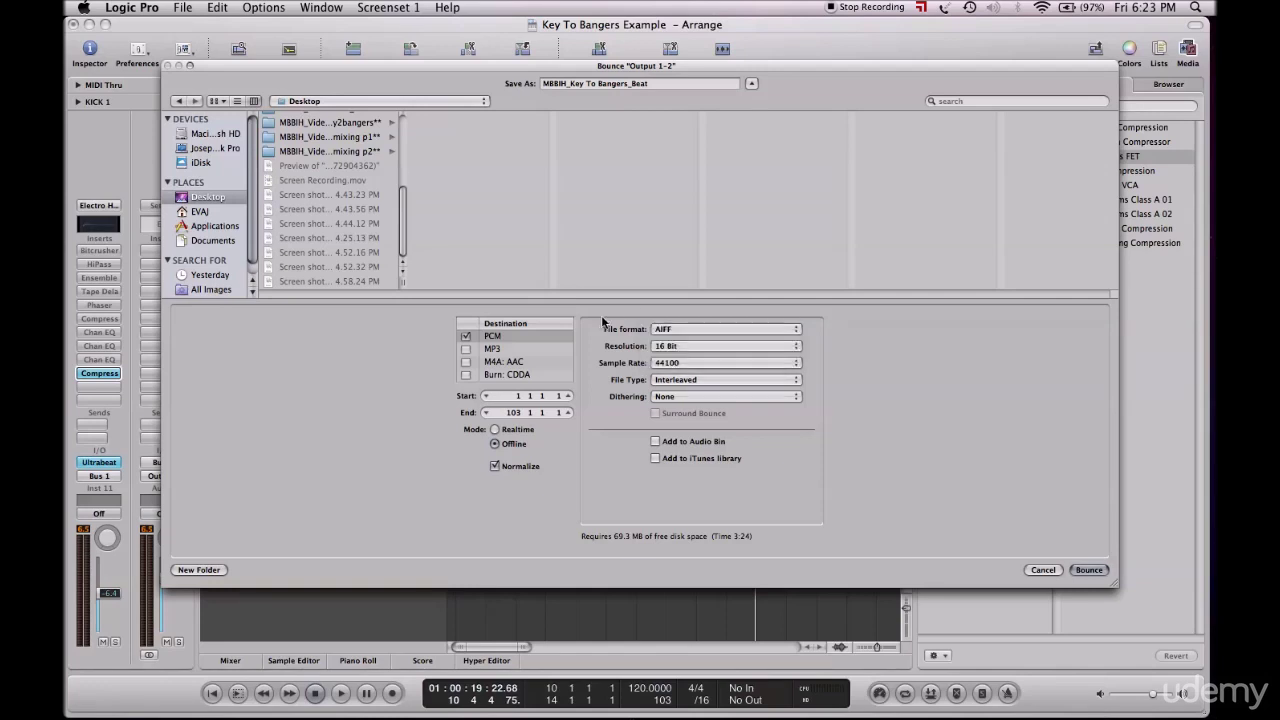
click(662, 331)
click(667, 342)
click(700, 347)
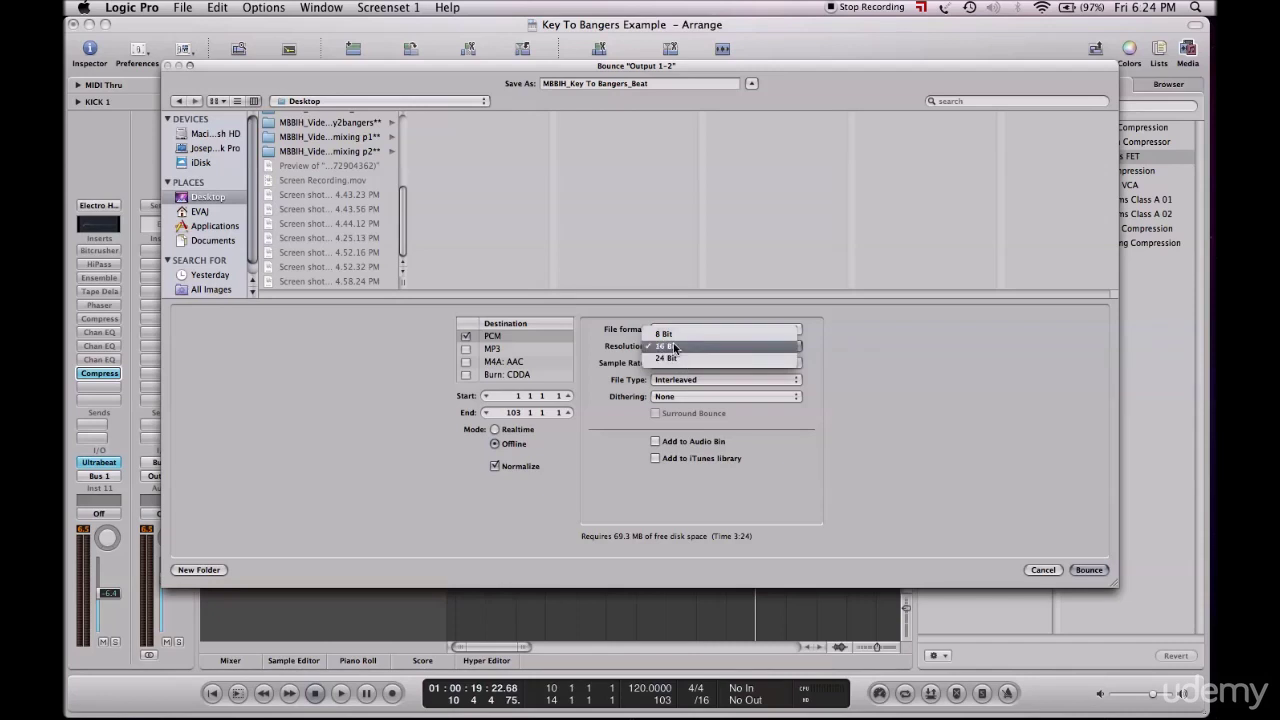
click(675, 347)
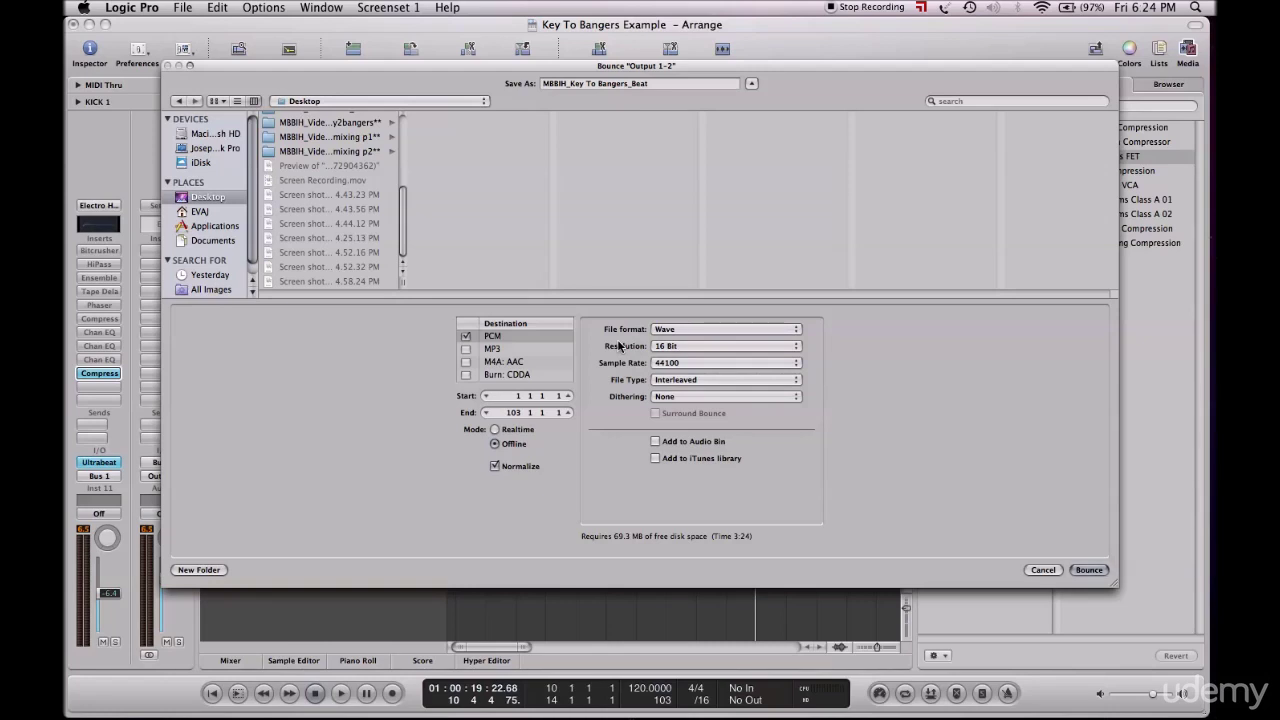
- Keep sample rate 44100, file type Interleaved and dithering None
click(679, 363)
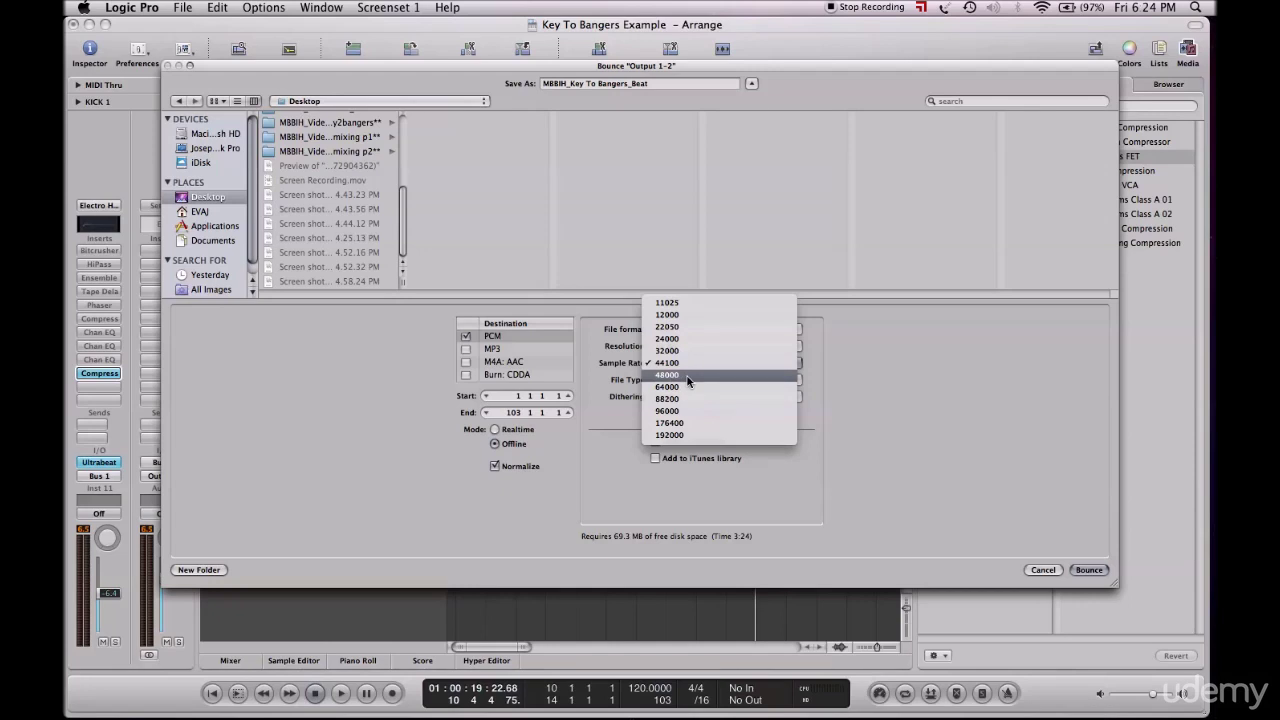
click(676, 363)
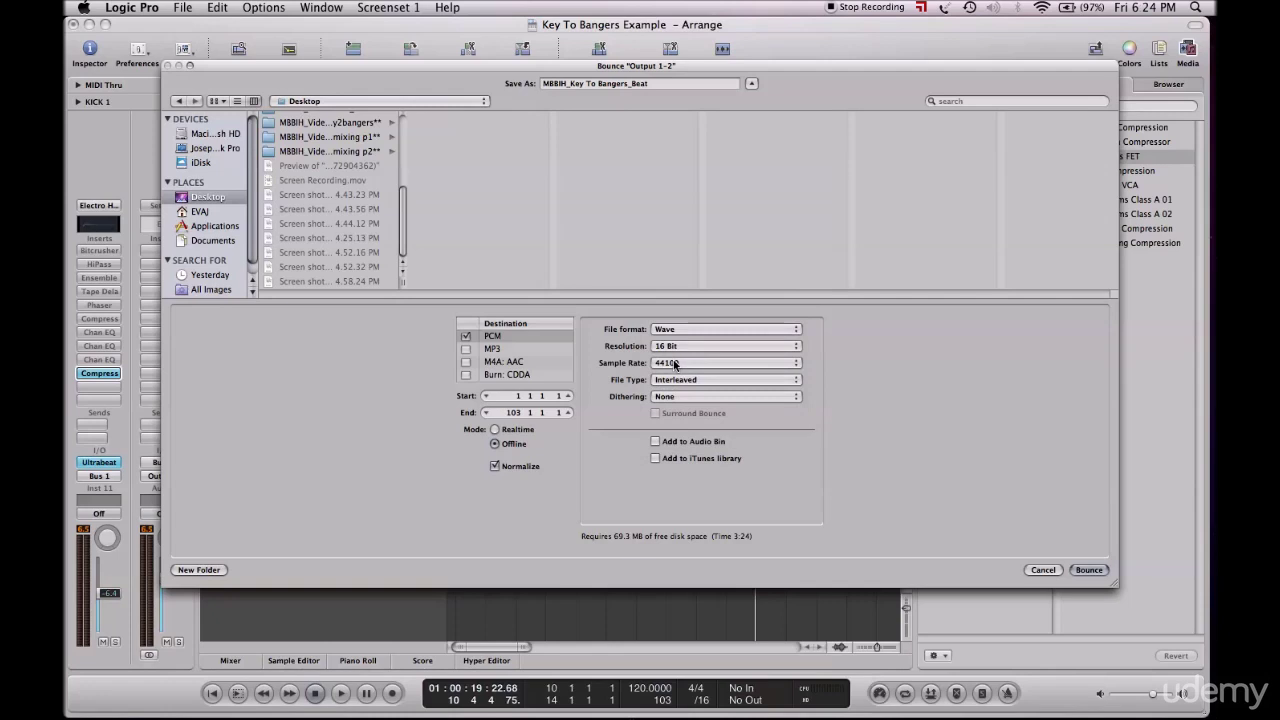
click(676, 364)
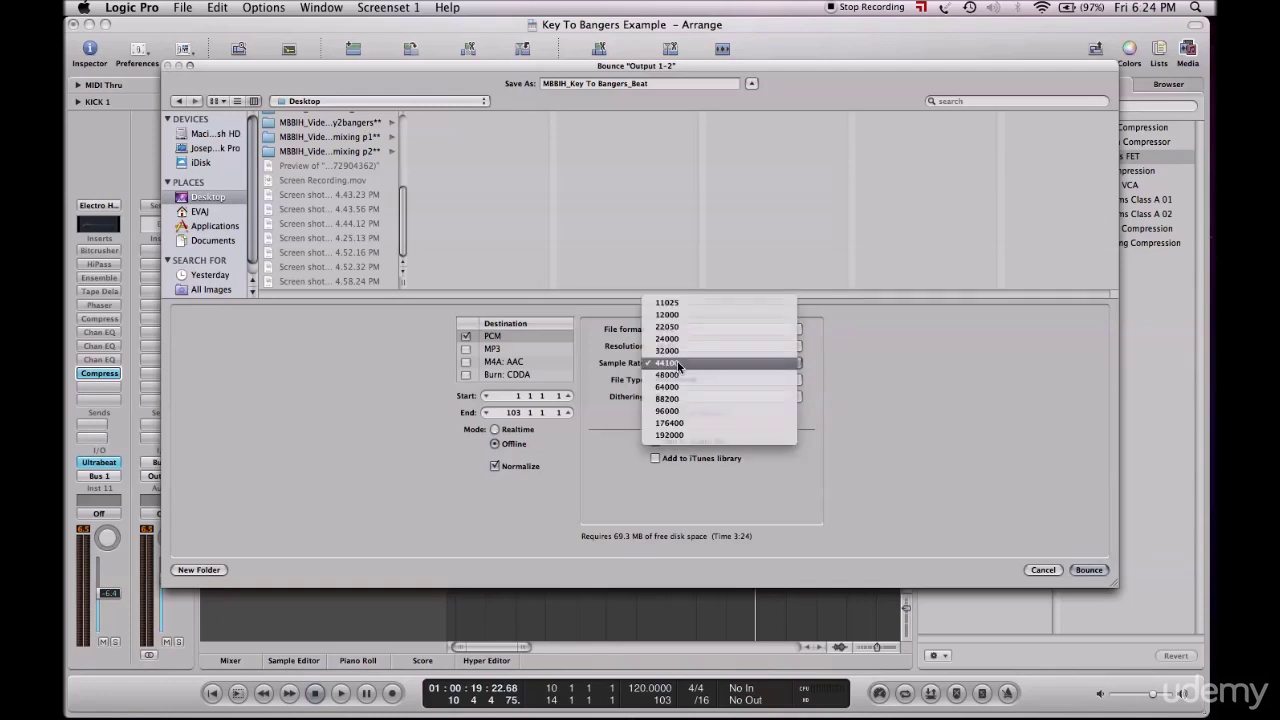
click(677, 364)
click(678, 380)
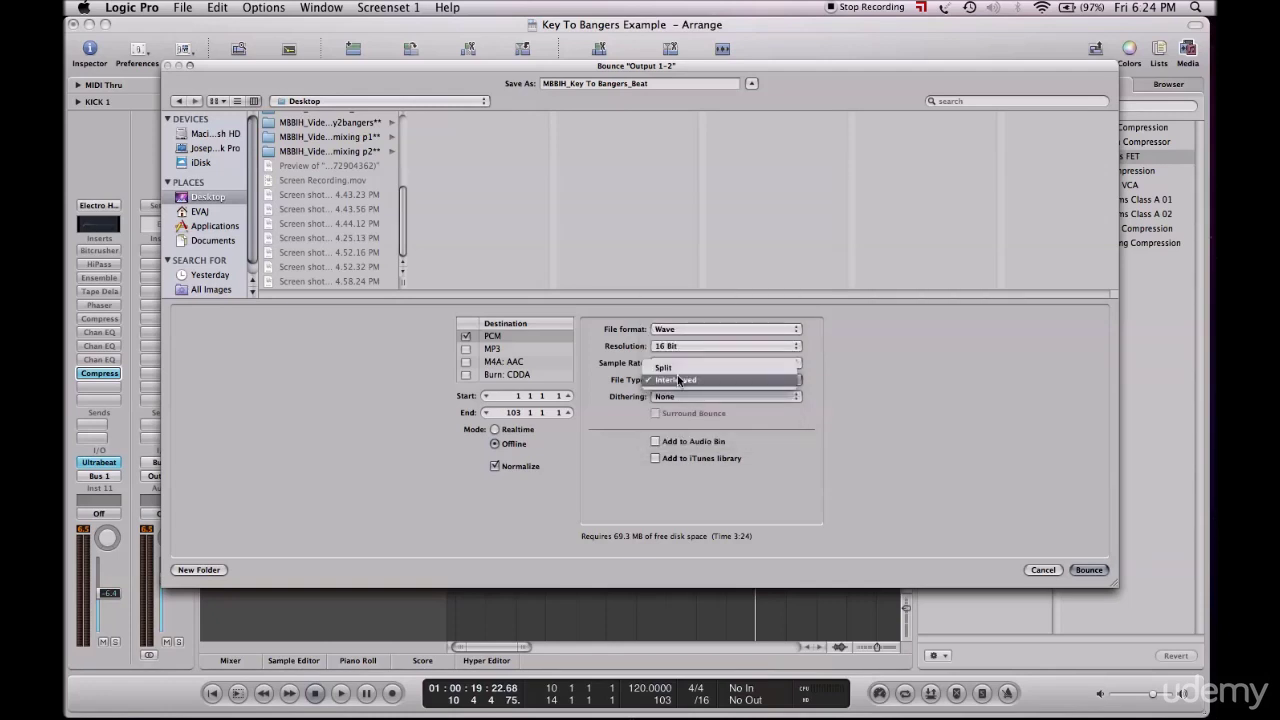
click(678, 380)
click(688, 397)
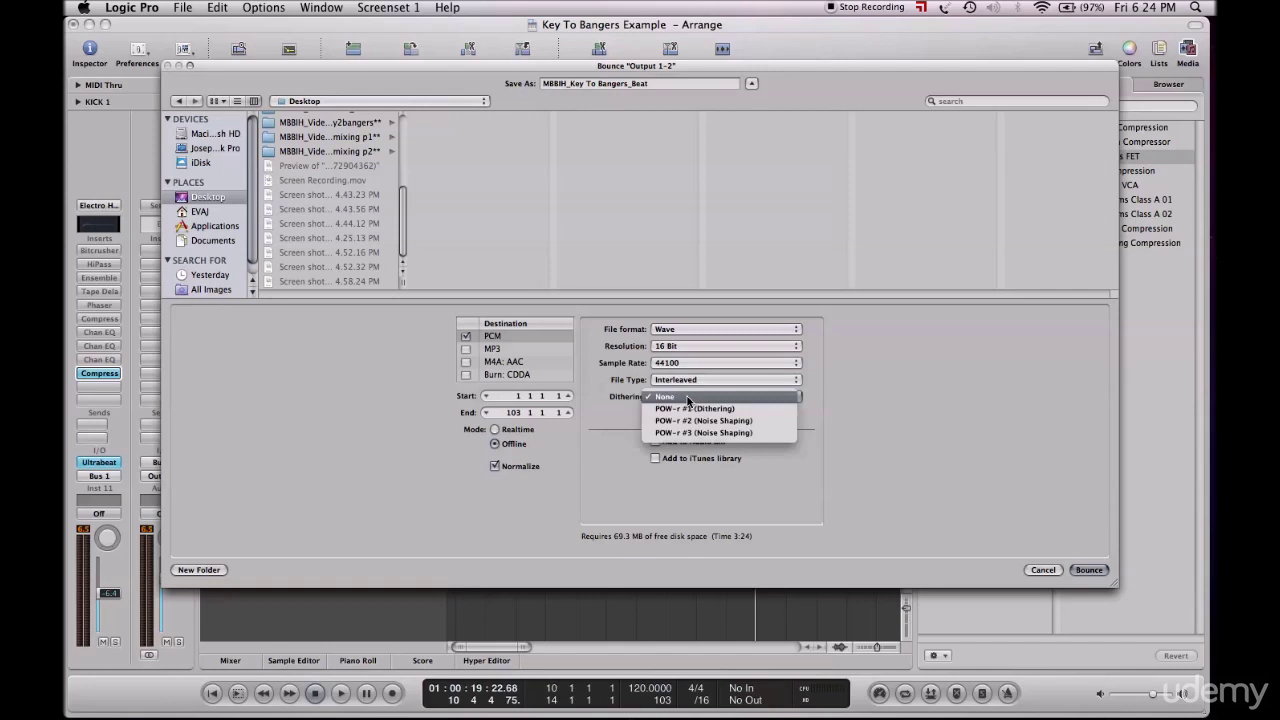
click(687, 398)
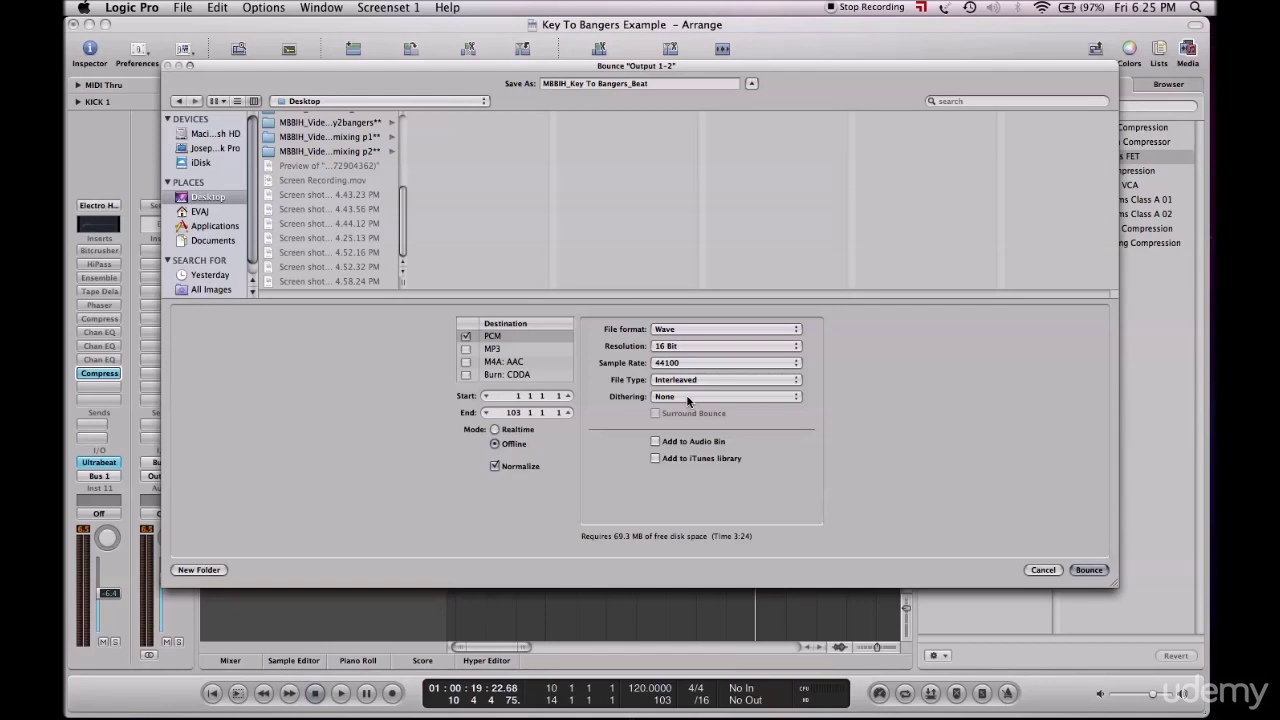
- Switch the bounce destination from PCM to MP3, keeping mono bit rate at 128 kbps
click(465, 337)
click(466, 348)
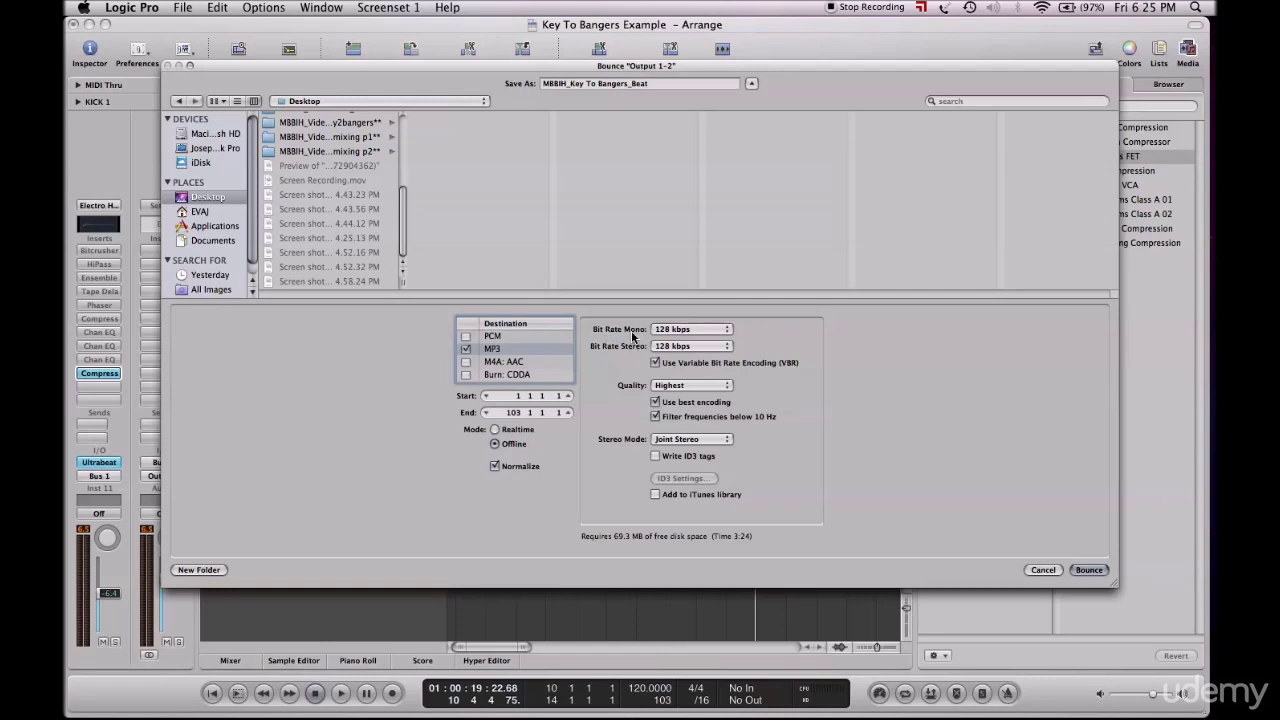
click(697, 330)
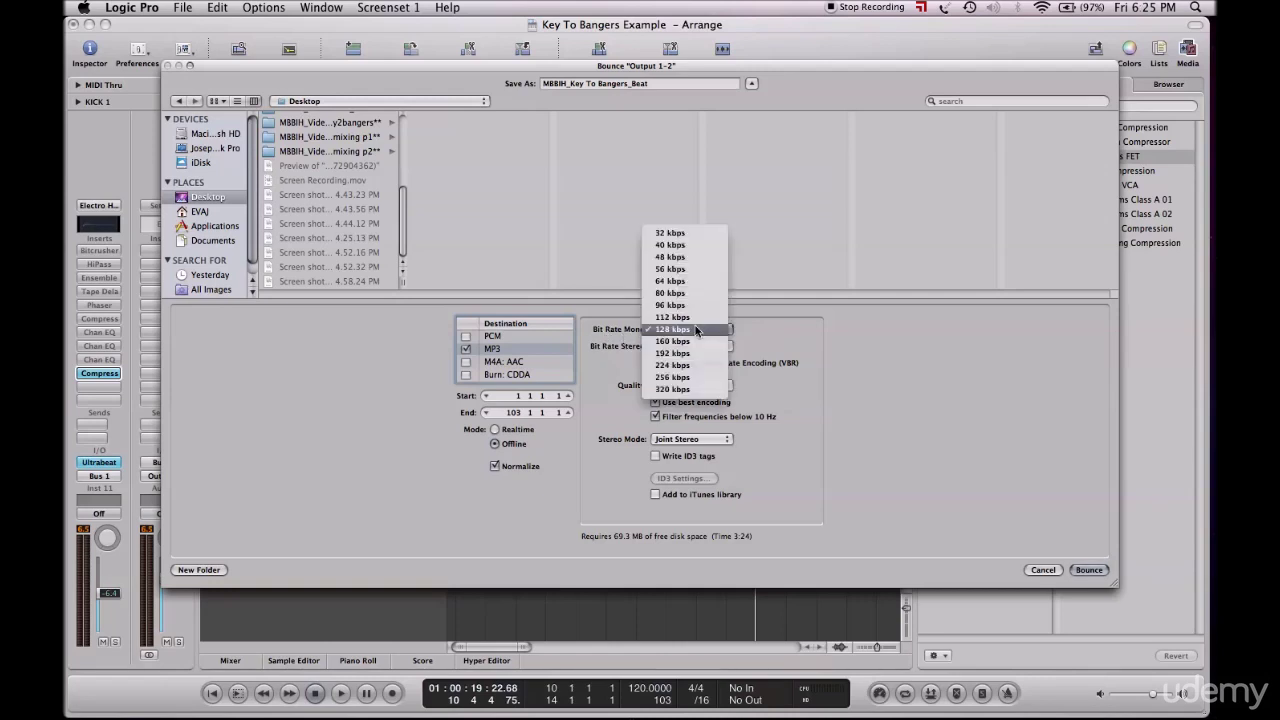
click(697, 330)
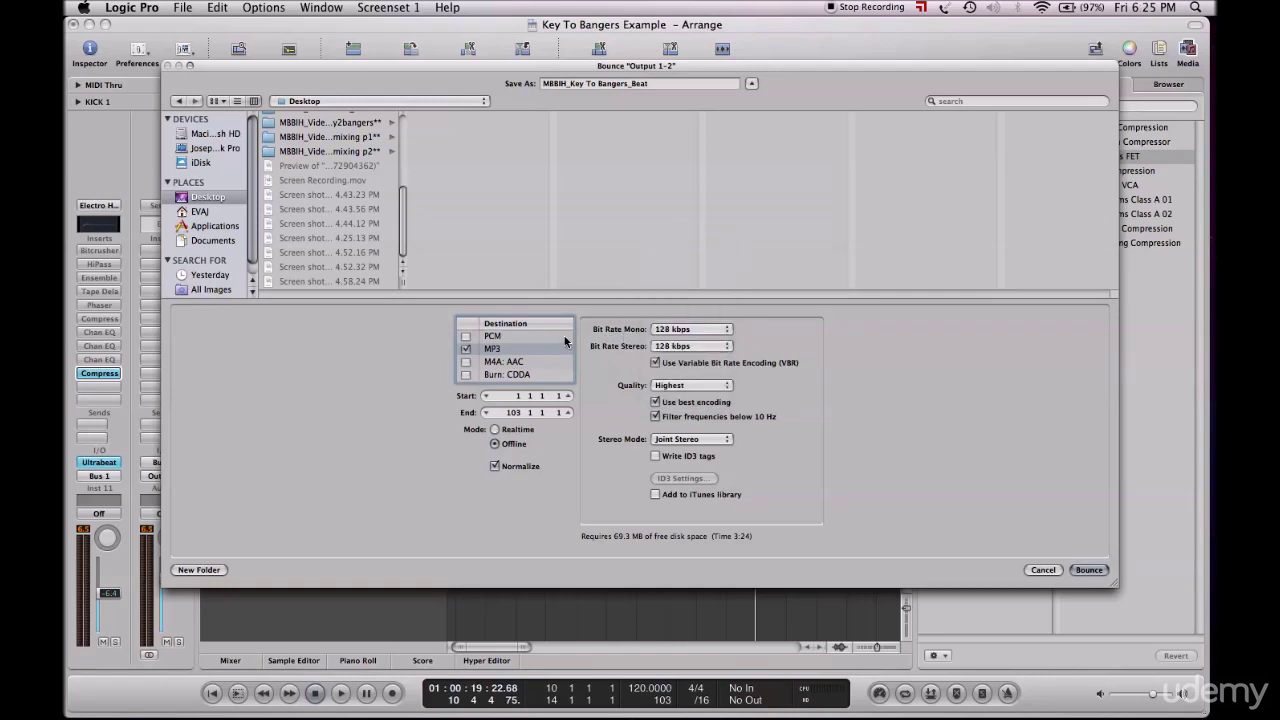
click(678, 336)
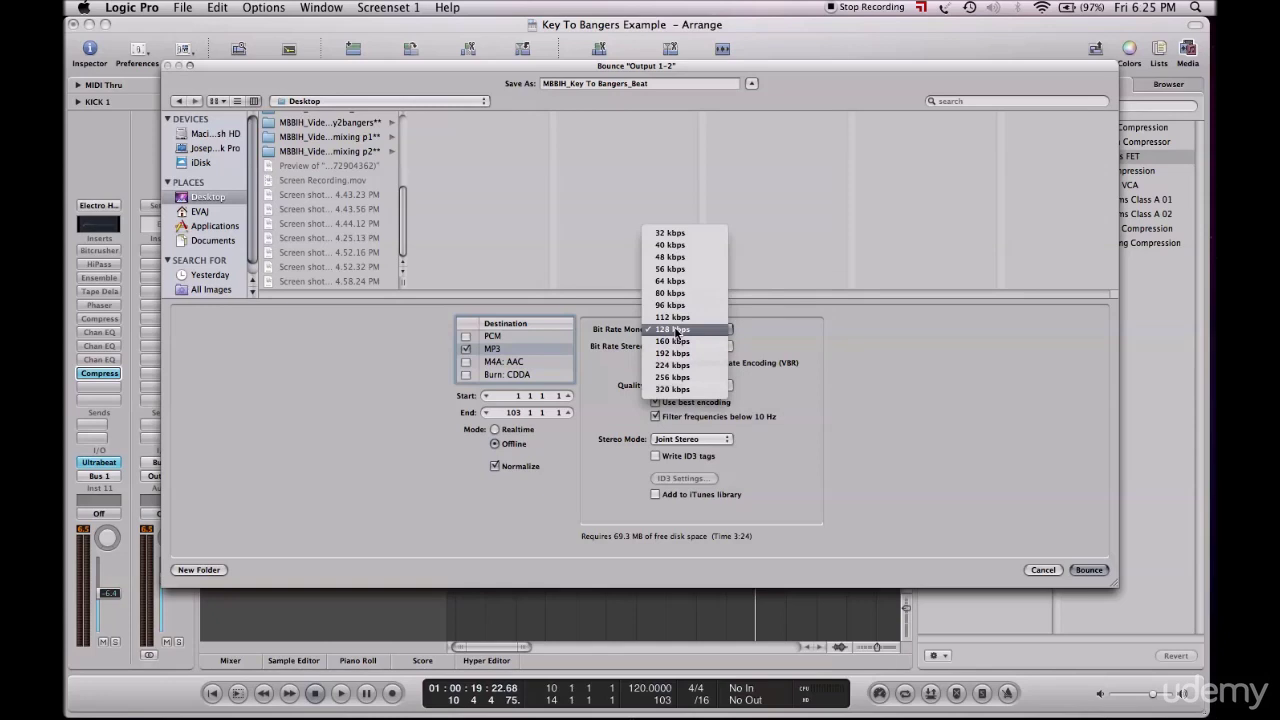
click(620, 335)
- Leave the stereo bit rate at 128 kbps after briefly trying 256 kbps
click(668, 347)
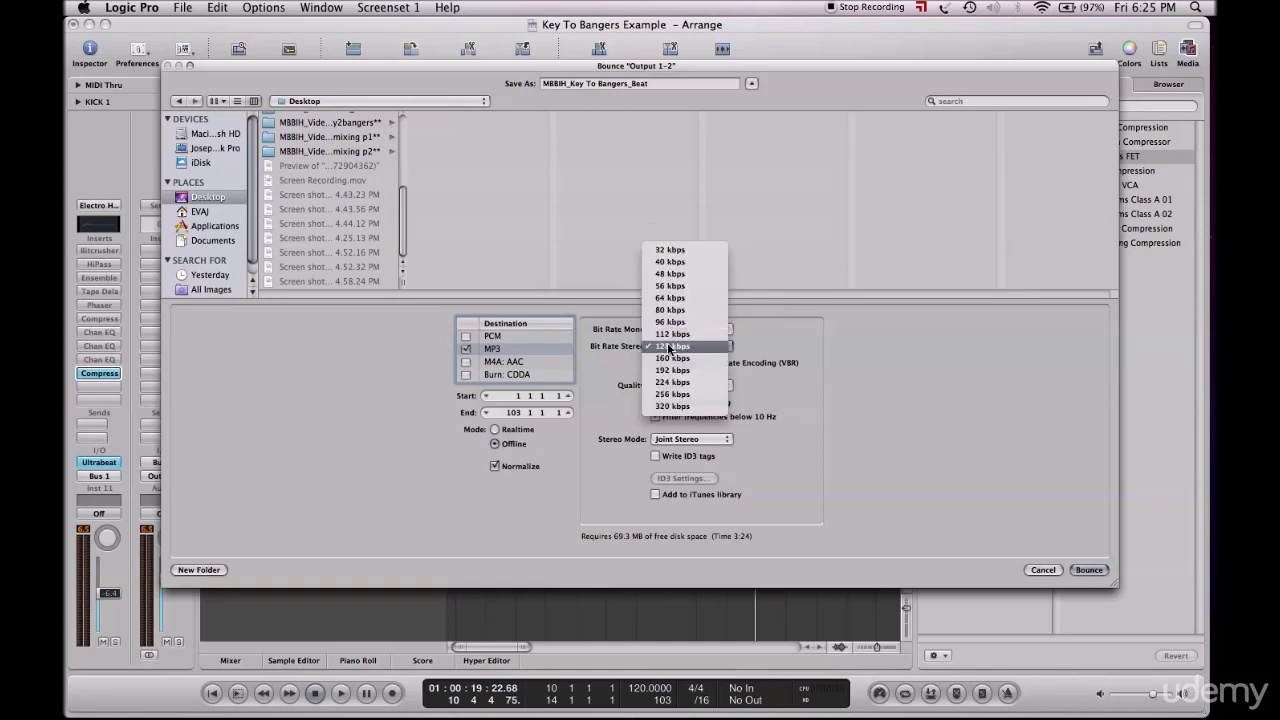
click(668, 347)
click(670, 347)
click(670, 347)
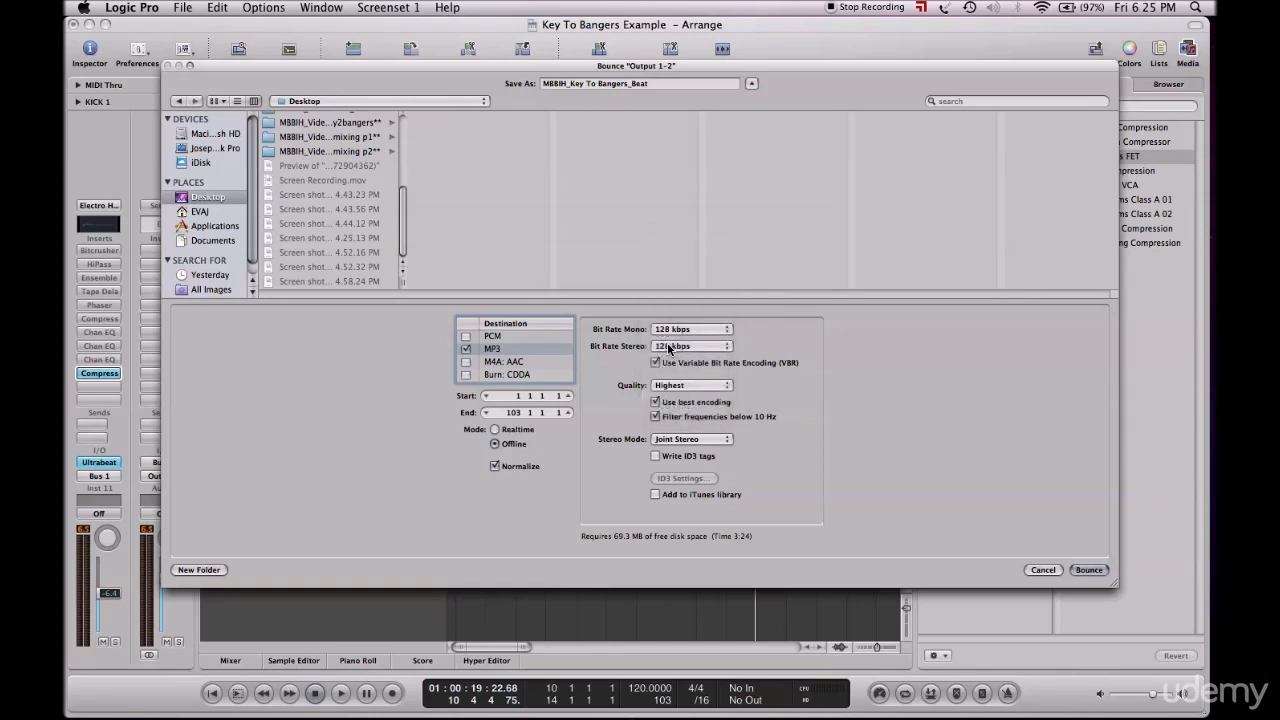
click(670, 347)
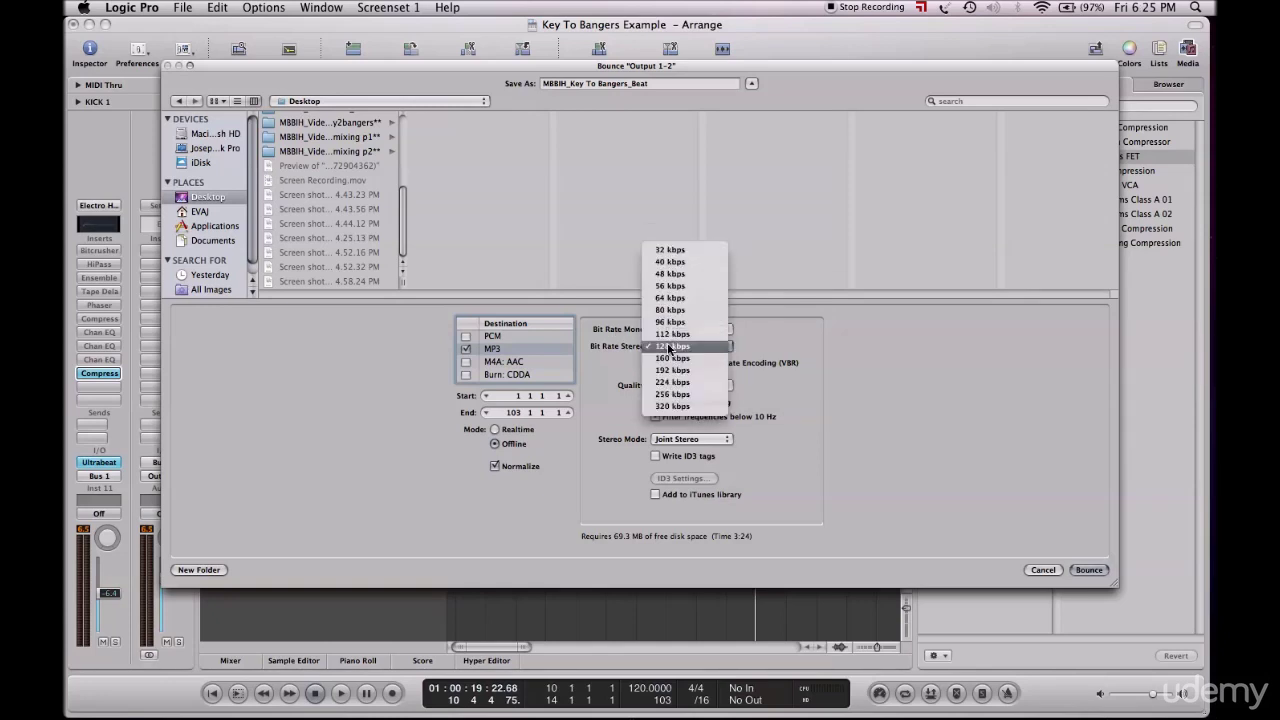
click(669, 395)
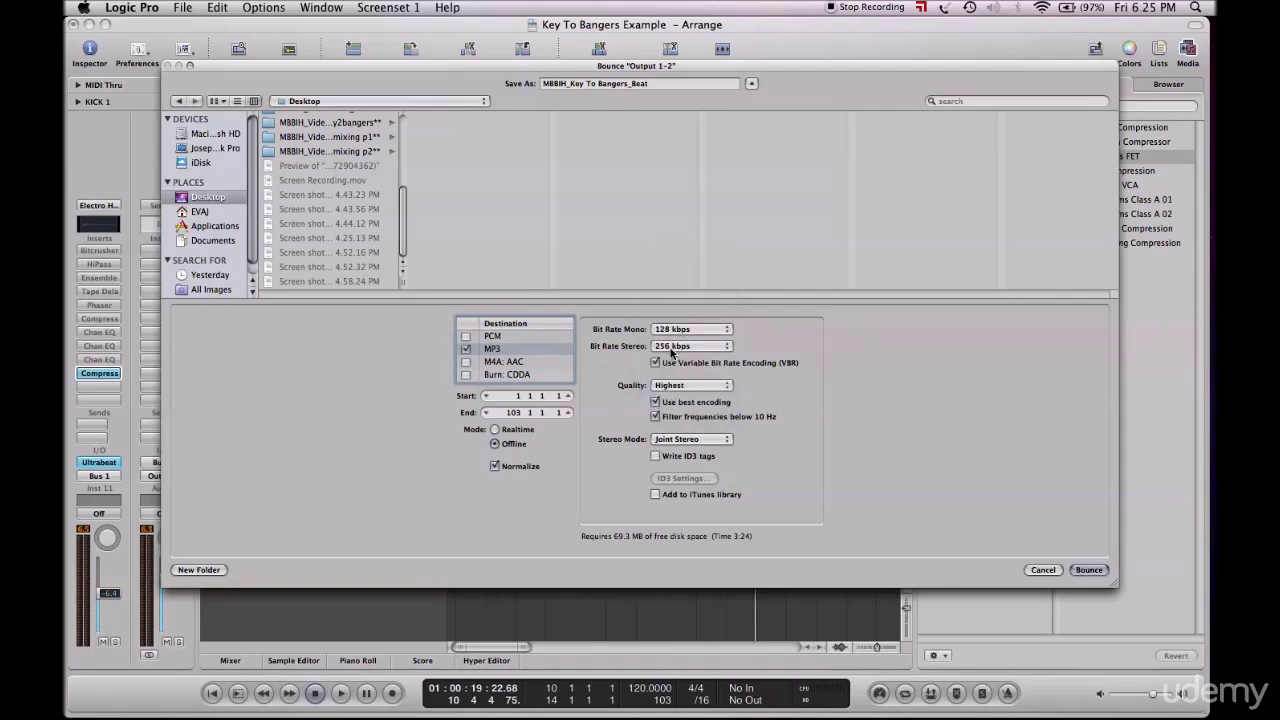
click(671, 347)
click(672, 297)
- Keep the MP3 quality at Highest
click(677, 390)
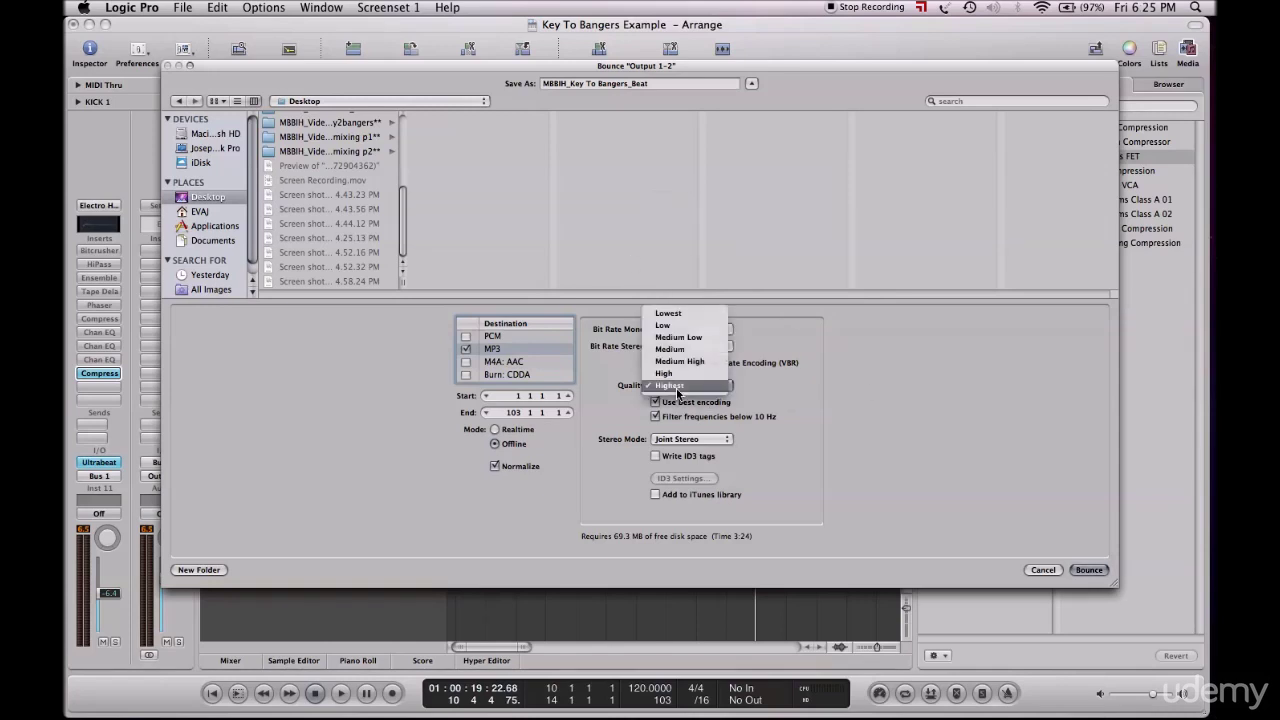
click(677, 390)
click(677, 387)
click(678, 388)
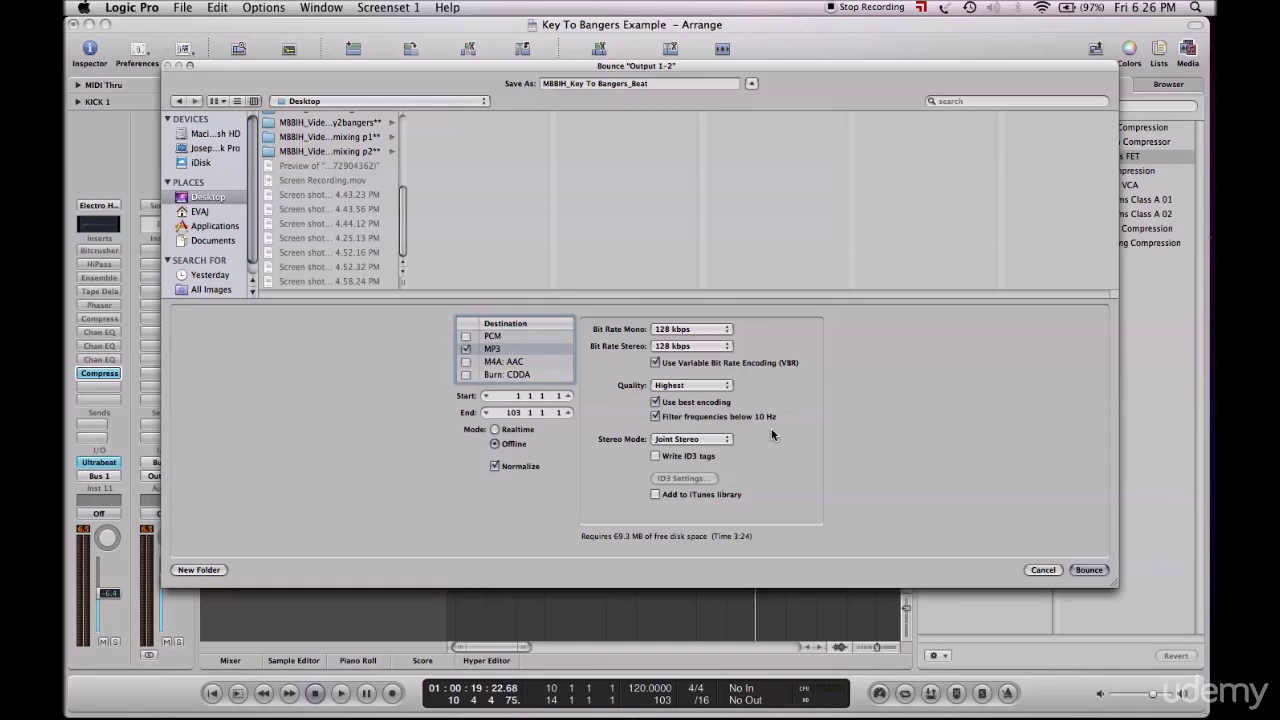
- Keep Joint Stereo, enable Write ID3 tags, and bring up the ID3 Settings
click(682, 440)
click(680, 442)
click(656, 456)
click(676, 479)
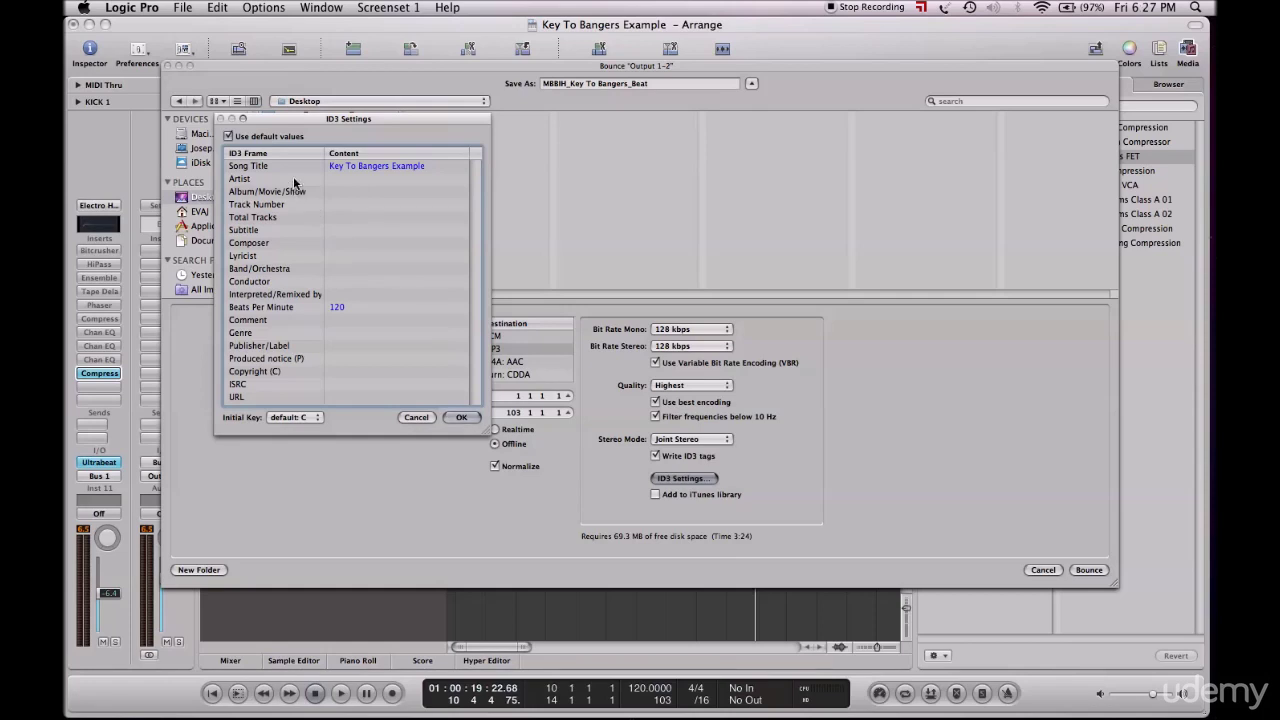
- Enter a 'go to … for more training vids' website promo line in the Artist tag
click(333, 180)
click(334, 179)
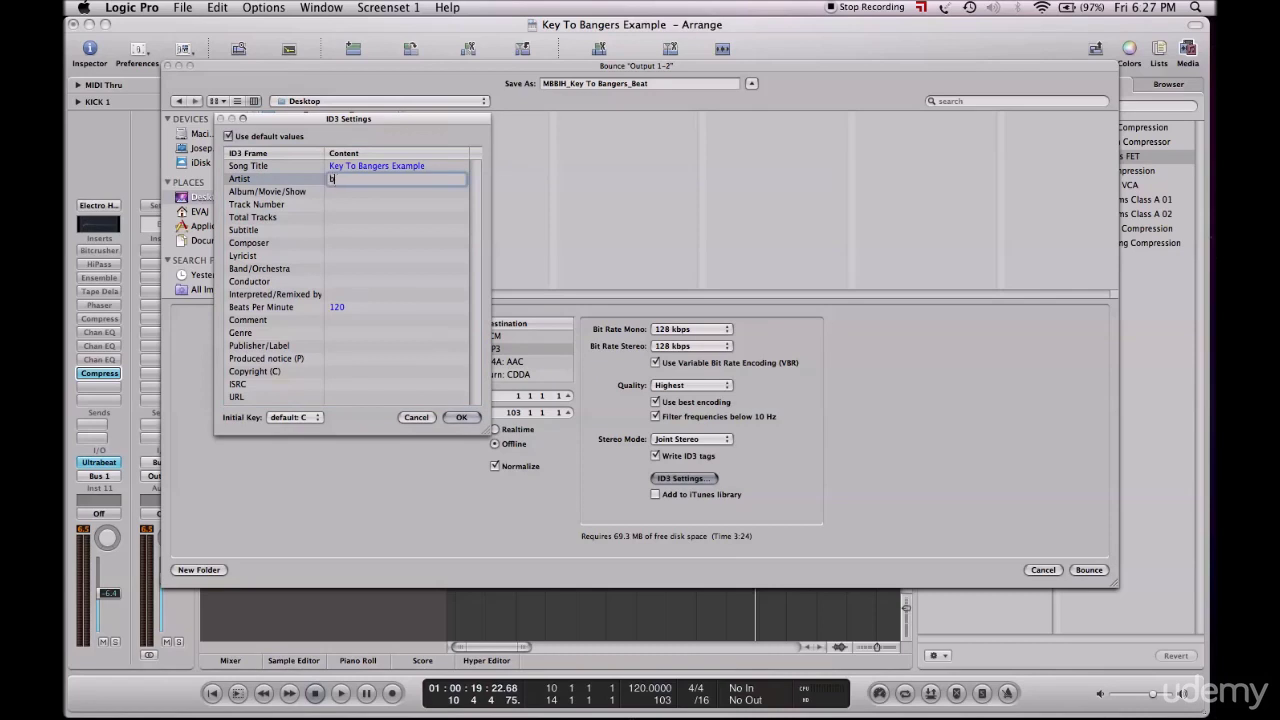
text(baatmaking)
text(go )
text(to)
click(398, 178)
text(basics.com for more)
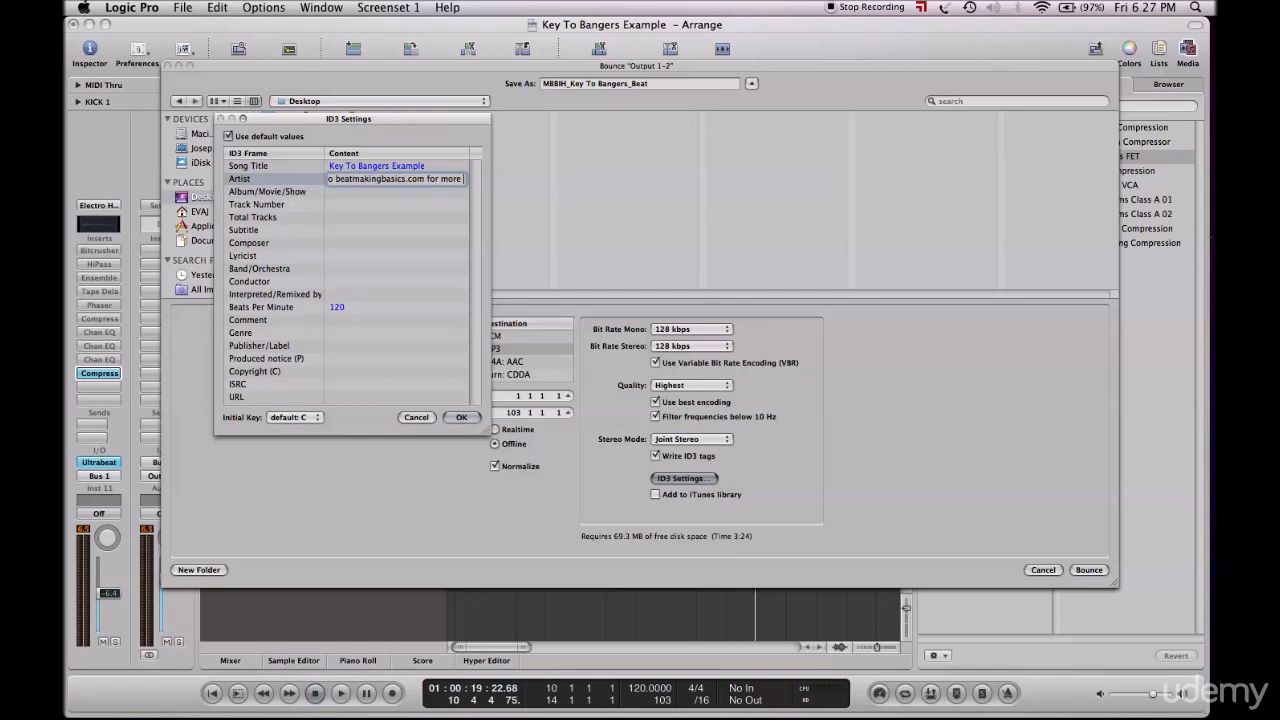
text( trainging)
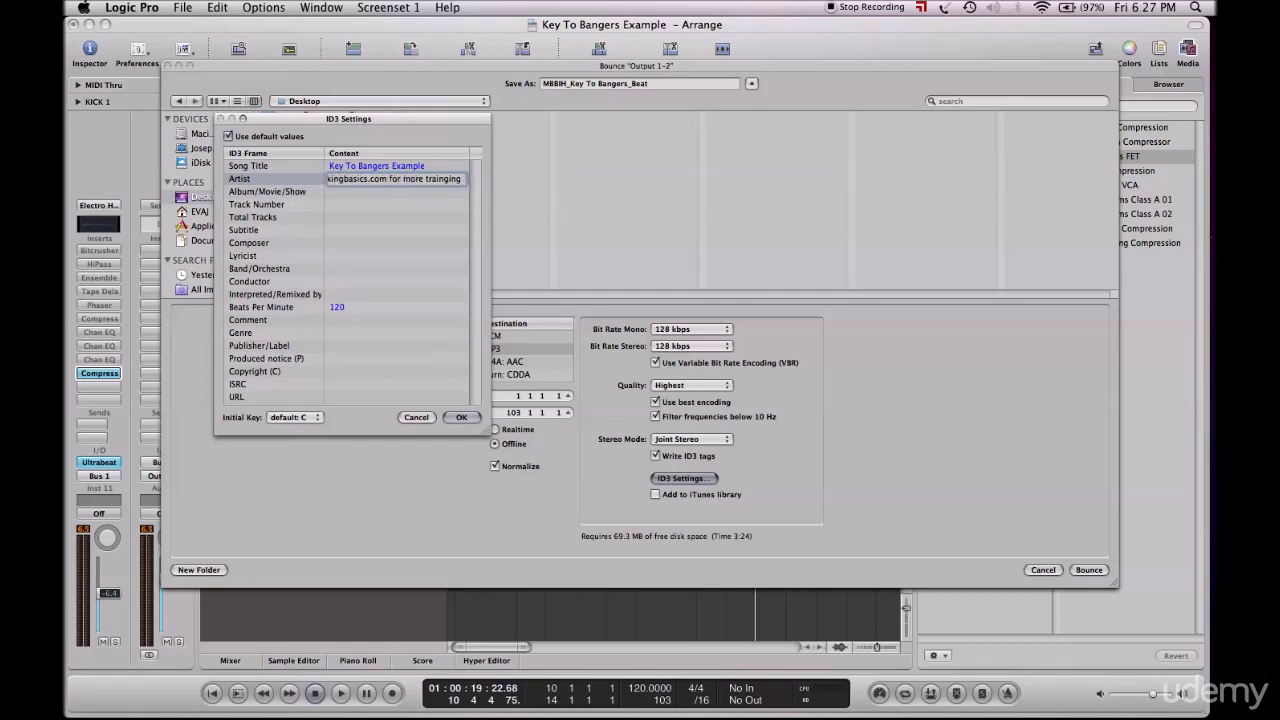
key(Left)
key(Left)
key(Left)
key(BackSpace)
key(Right)
key(Right)
key(Right)
text(vids)
- Rewrite the Artist promo to point to a different website, ending 'for more bangers!!'
key(Left)
key(Left)
key(Left)
key(Left)
key(Left)
key(Left)
key(Left)
key(Left)
key(Left)
key(Left)
key(Left)
key(Left)
key(Left)
key(Left)
key(Left)
key(Left)
key(Left)
key(Left)
key(Left)
key(Left)
key(BackSpace)
key(BackSpace)
key(BackSpace)
key(BackSpace)
key(BackSpace)
key(BackSpace)
key(BackSpace)
key(BackSpace)
key(BackSpace)
key(BackSpace)
key(BackSpace)
key(BackSpace)
key(BackSpace)
key(BackSpace)
key(BackSpace)
key(BackSpace)
key(BackSpace)
key(BackSpace)
key(BackSpace)
key(BackSpace)
key(BackSpace)
key(BackSpace)
key(BackSpace)
key(BackSpace)
key(BackSpace)
key(BackSpace)
key(BackSpace)
text(justinbeats.com for more banges)
key(BackSpace)
key(BackSpace)
text(ers!)
text(!)
- Confirm the ID3 tags and enable the PCM Wave destination alongside MP3
click(459, 417)
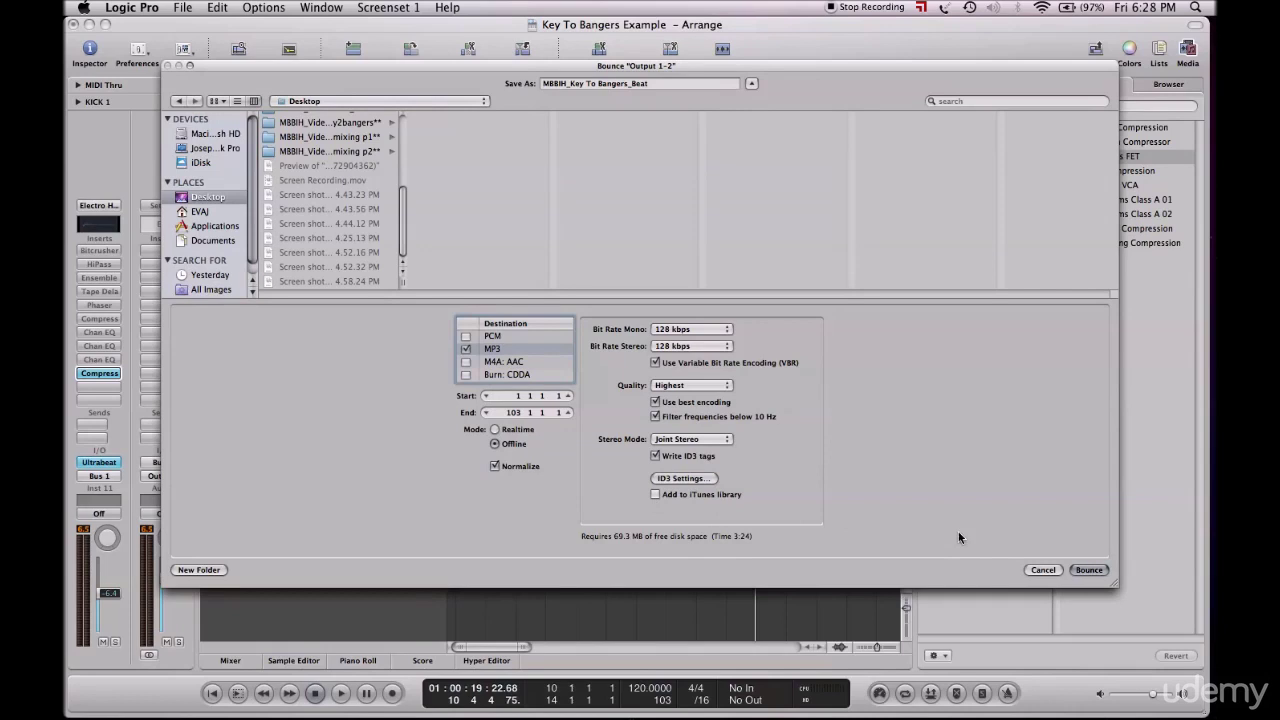
click(472, 338)
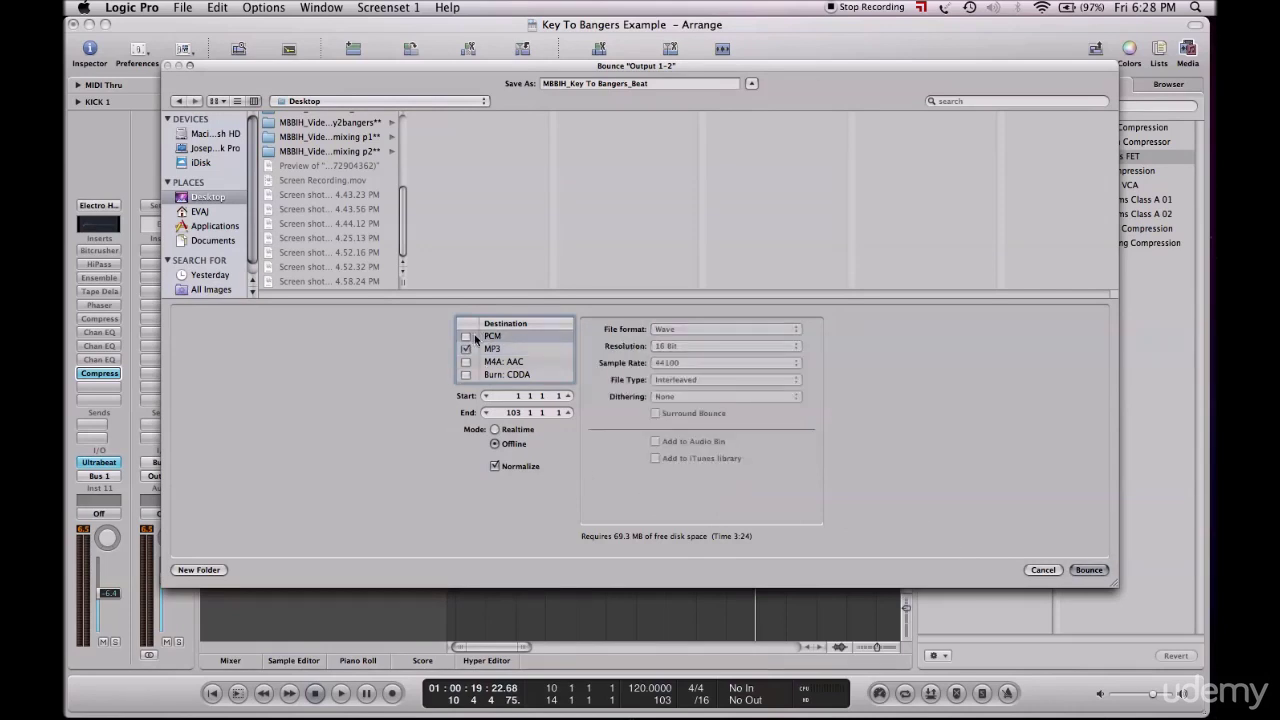